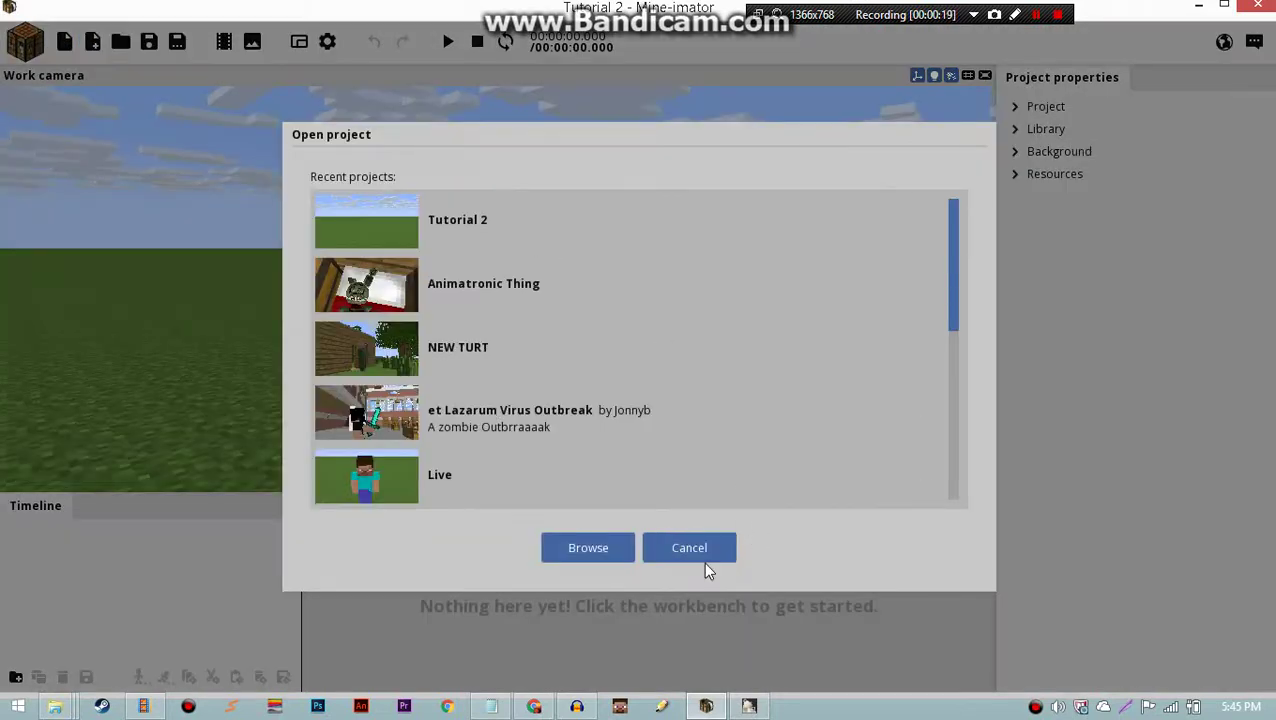
Dismiss the Open project dialog without choosing another project.
{"action": "left_click", "coordinate": [708, 556]}
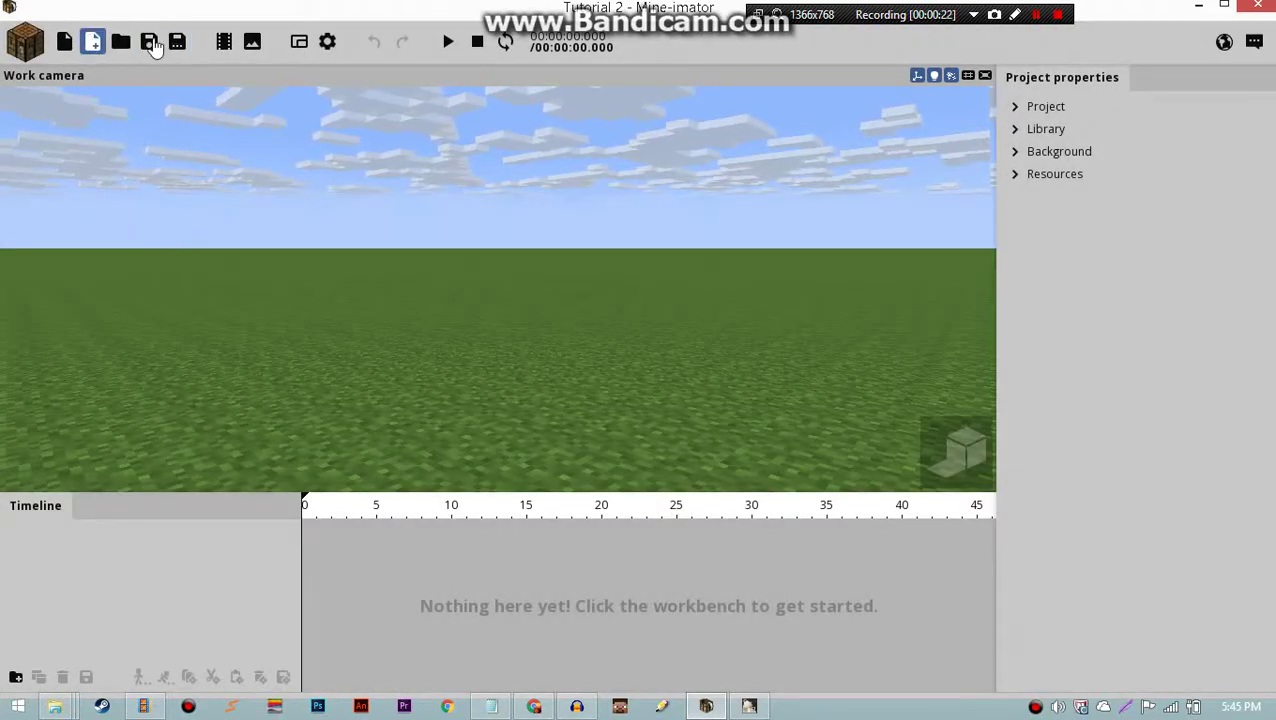
{"action": "left_click", "coordinate": [25, 45]}
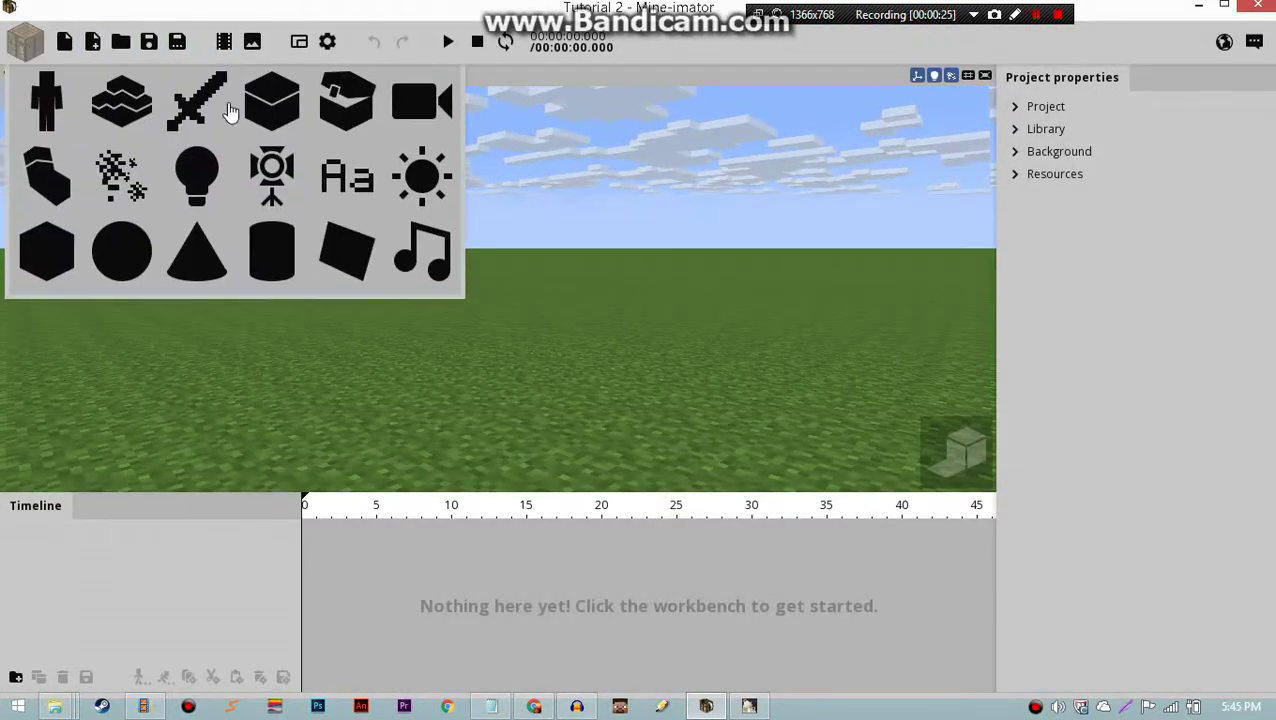
{"action": "left_click", "coordinate": [143, 110]}
{"action": "left_click", "coordinate": [615, 363]}
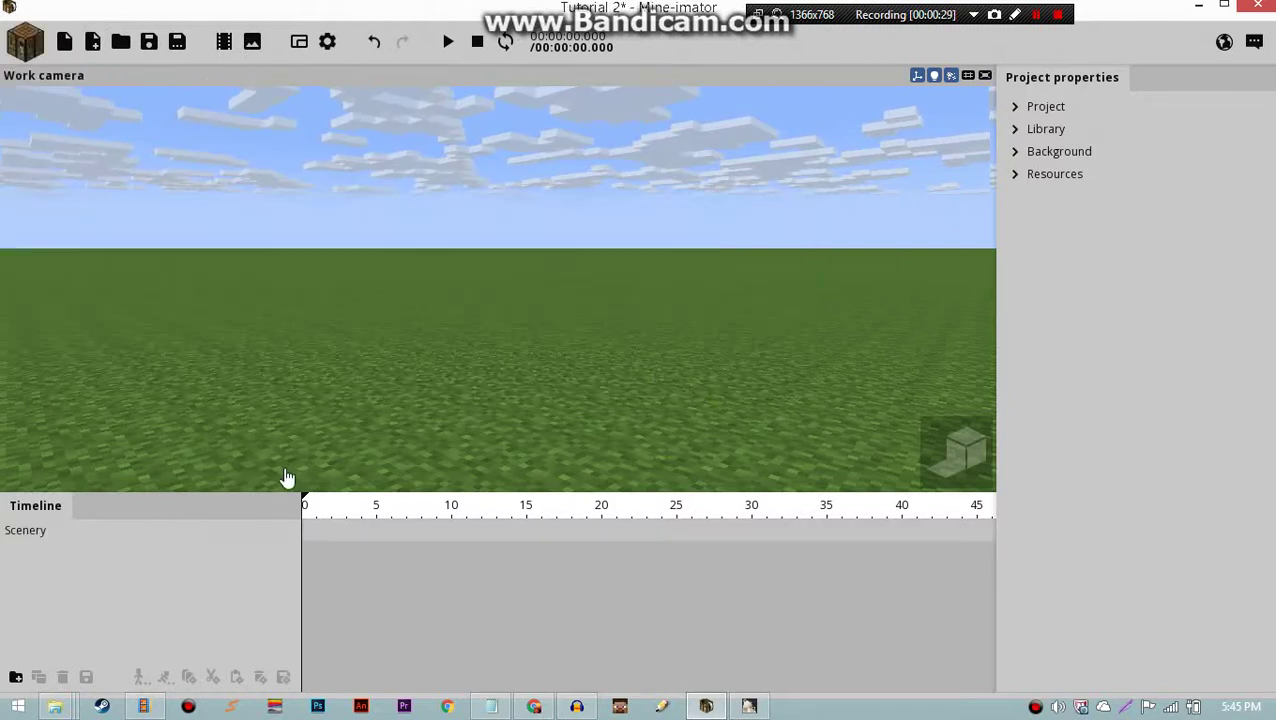
{"action": "key", "text": "ctrl+z"}
Start a new scenery object and load No door.schematic from the Desktop's Important Stuff folder as its schematic.
{"action": "left_click", "coordinate": [24, 50]}
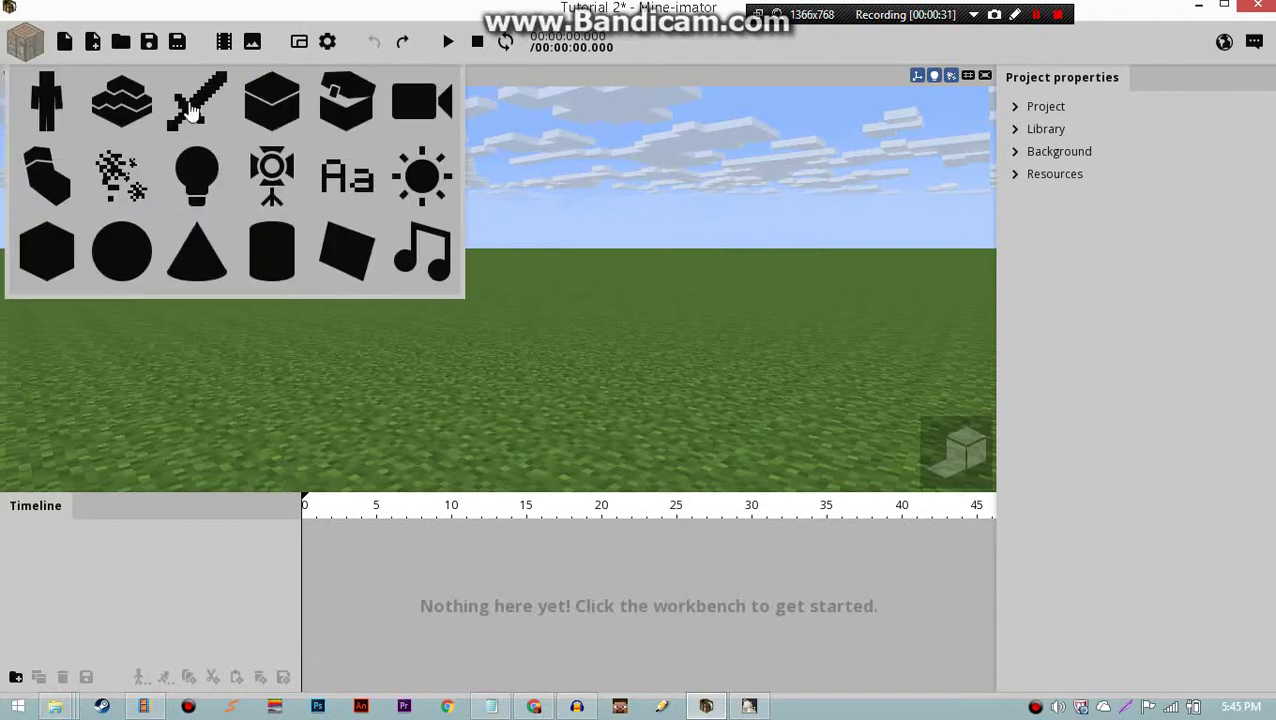
{"action": "left_click", "coordinate": [123, 108]}
{"action": "left_click", "coordinate": [595, 278]}
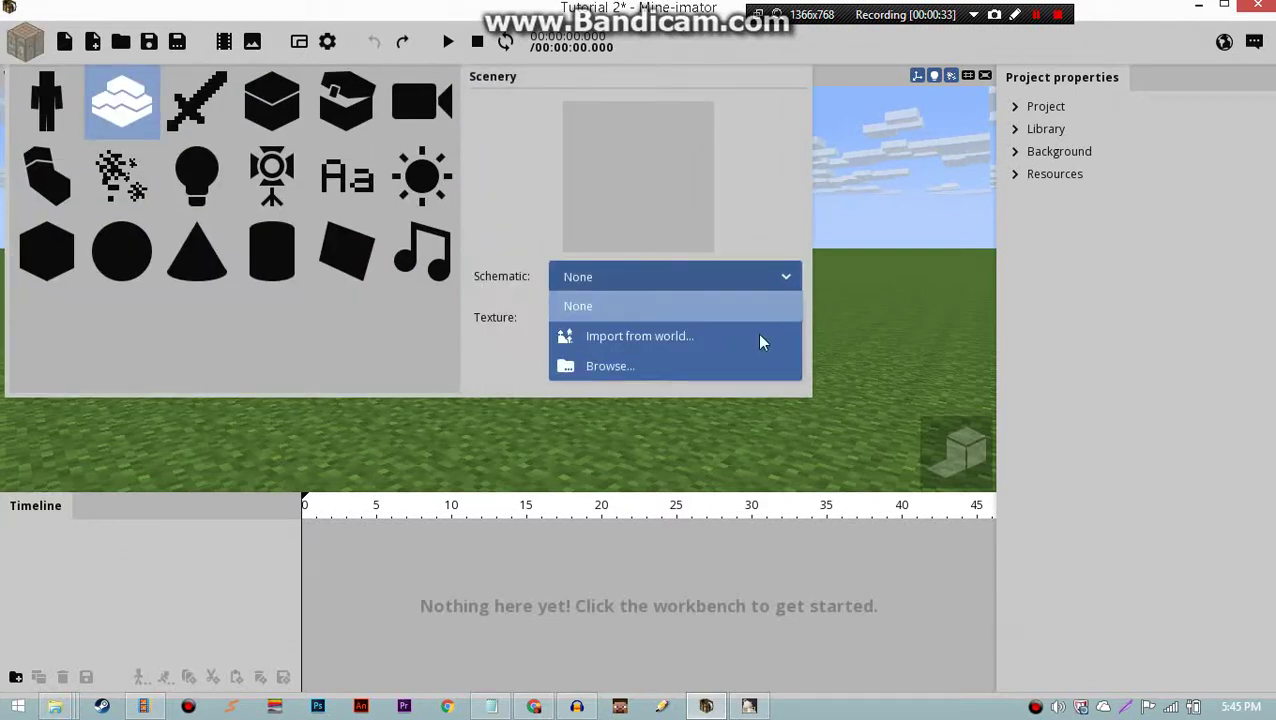
{"action": "left_click", "coordinate": [678, 375]}
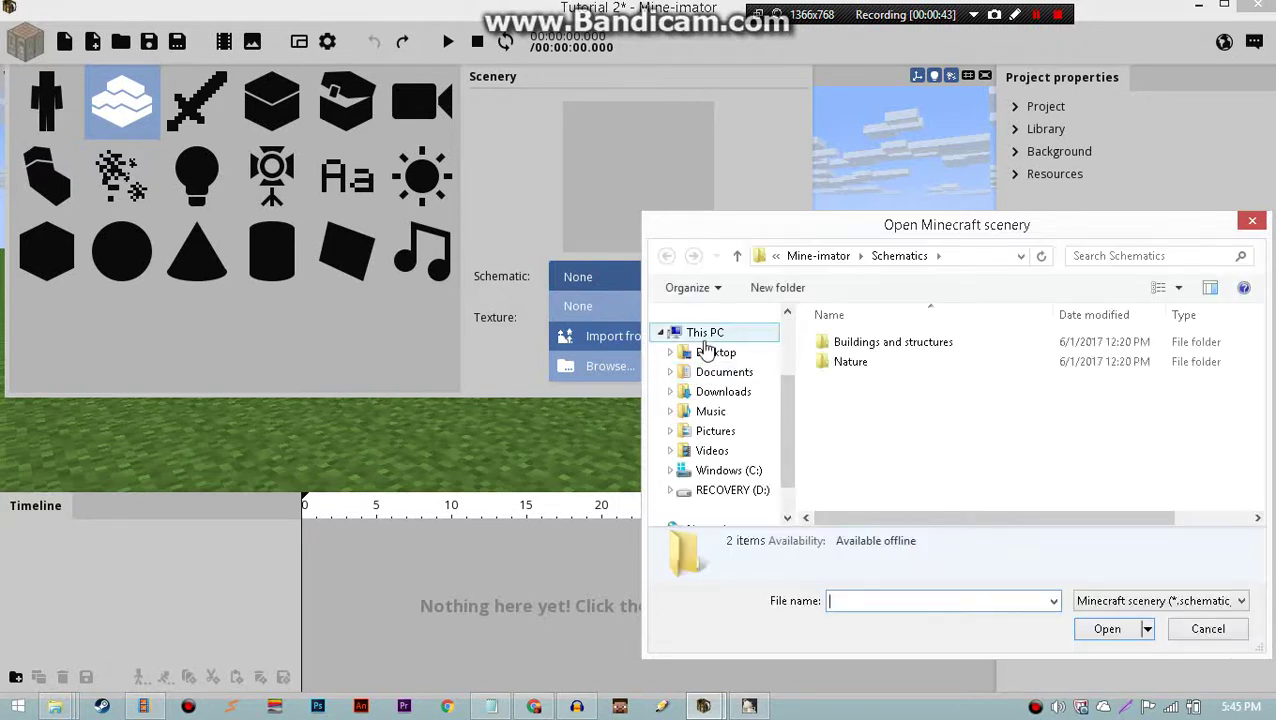
{"action": "left_click", "coordinate": [681, 349]}
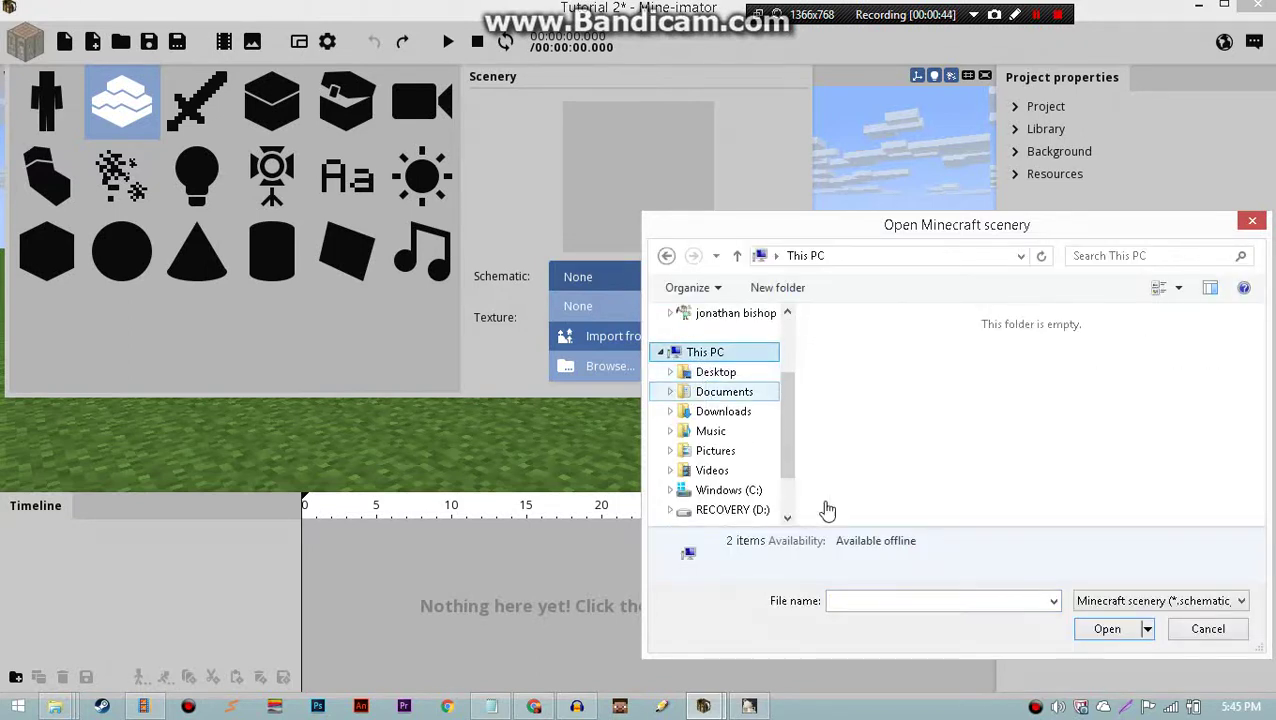
{"action": "left_click", "coordinate": [869, 604]}
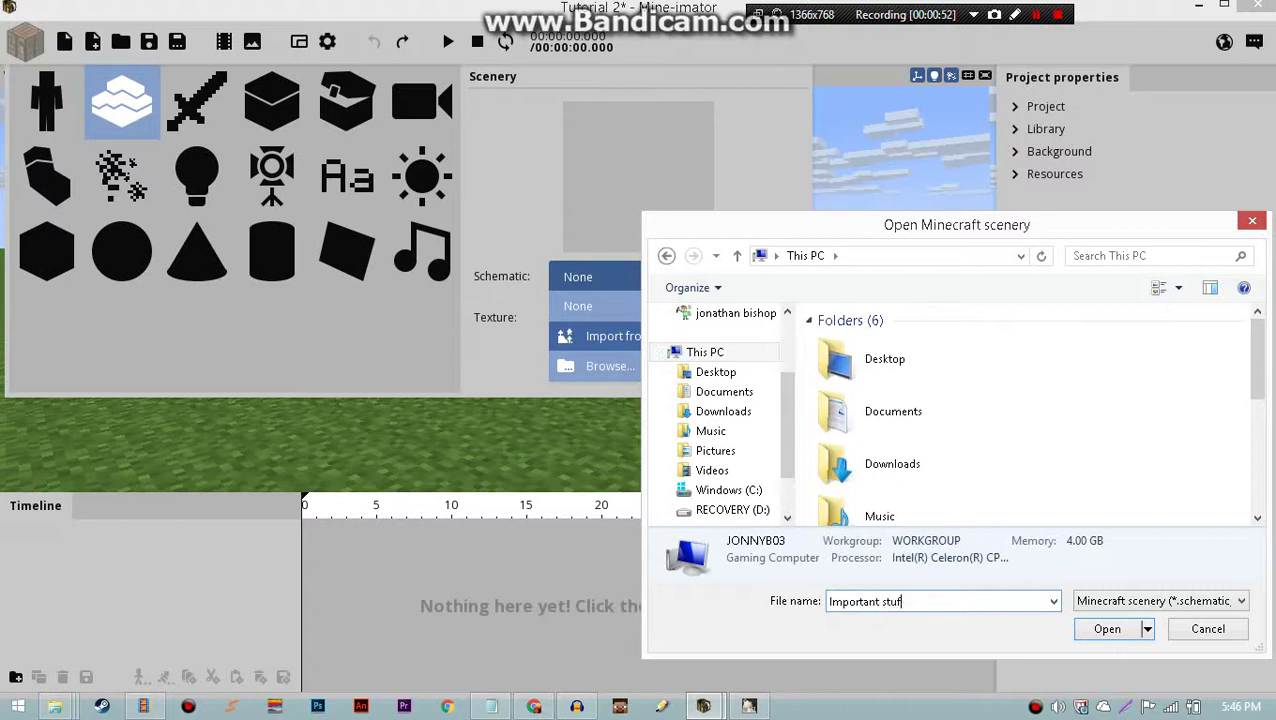
{"action": "left_click", "coordinate": [940, 359]}
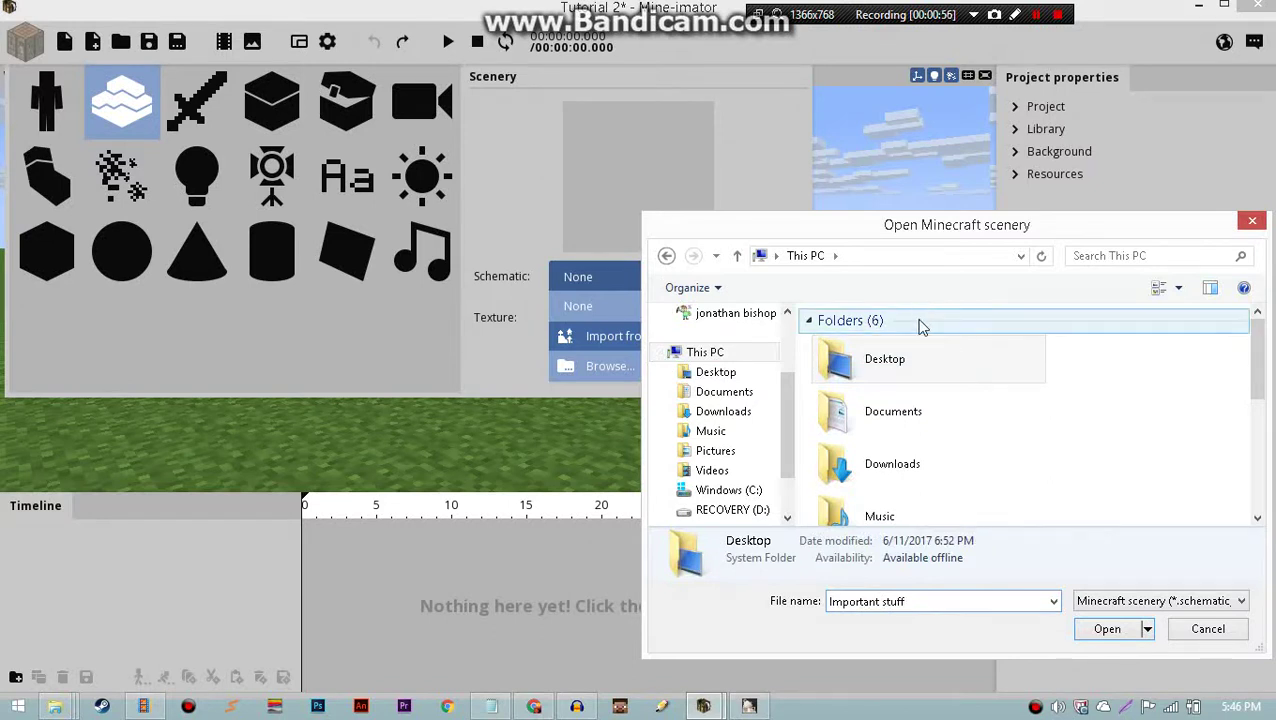
{"action": "left_click", "coordinate": [1107, 628]}
{"action": "left_click", "coordinate": [1107, 630]}
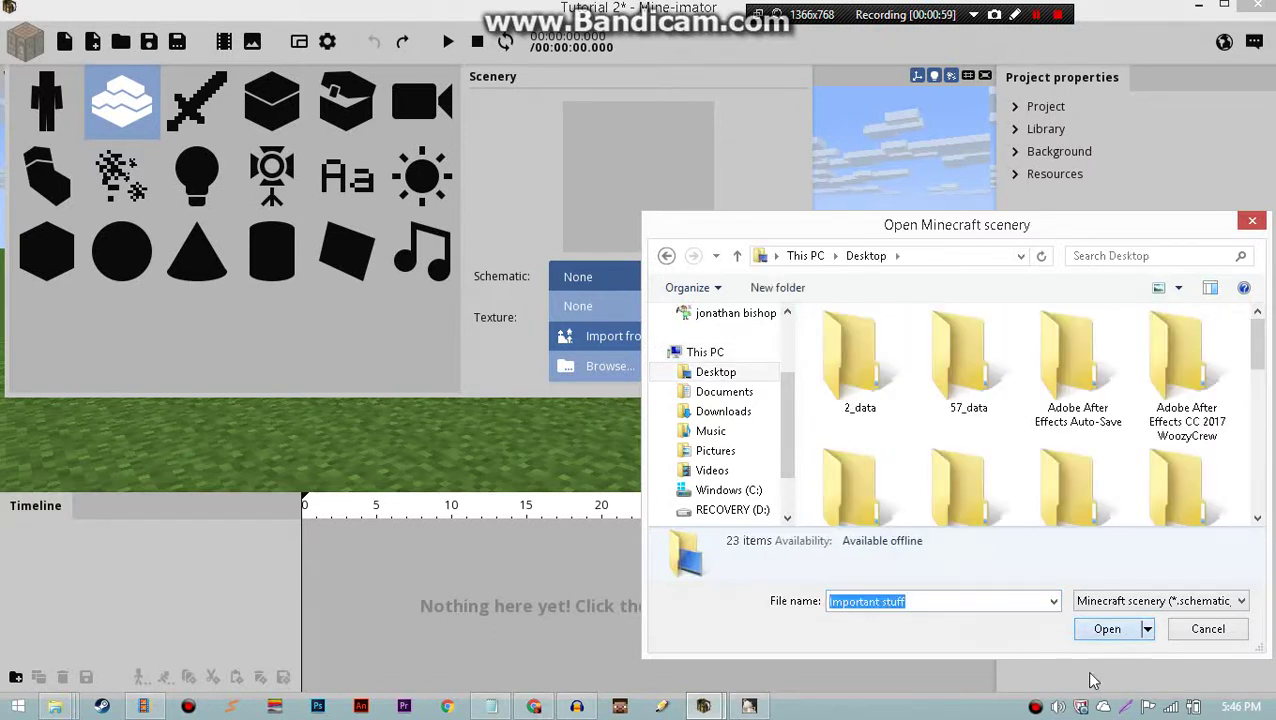
{"action": "left_click", "coordinate": [880, 401]}
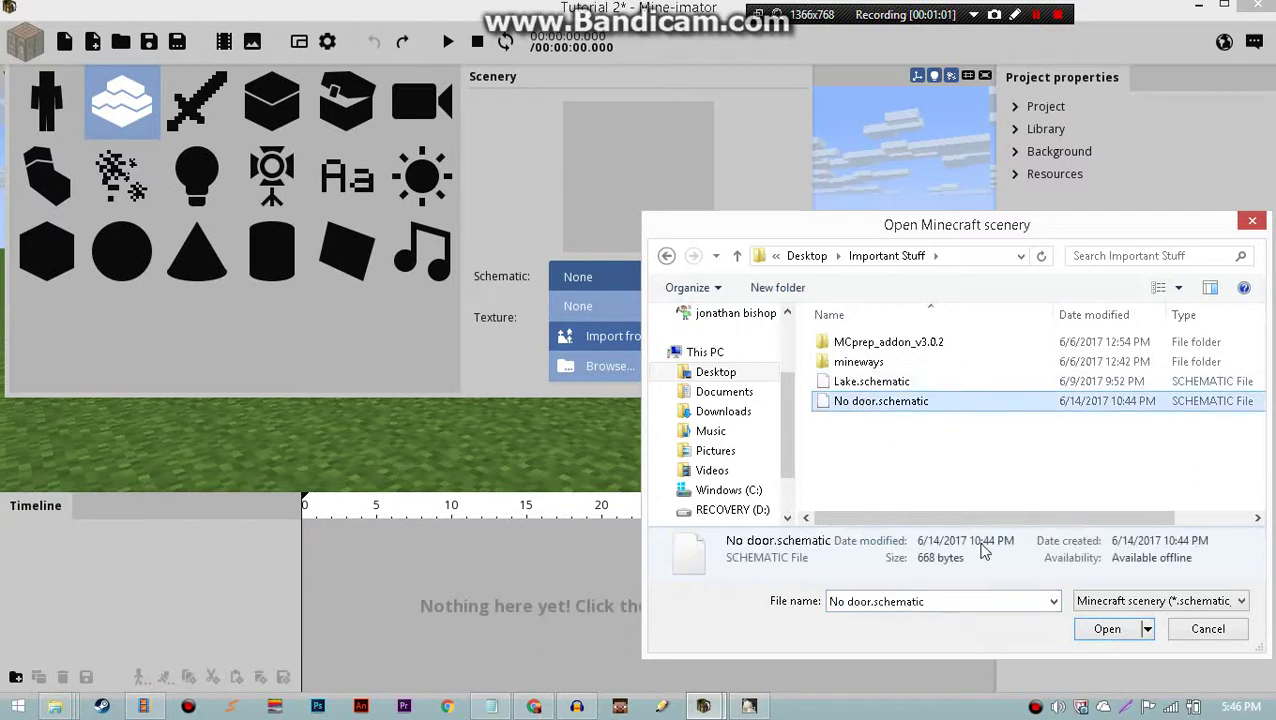
{"action": "left_click", "coordinate": [1107, 628]}
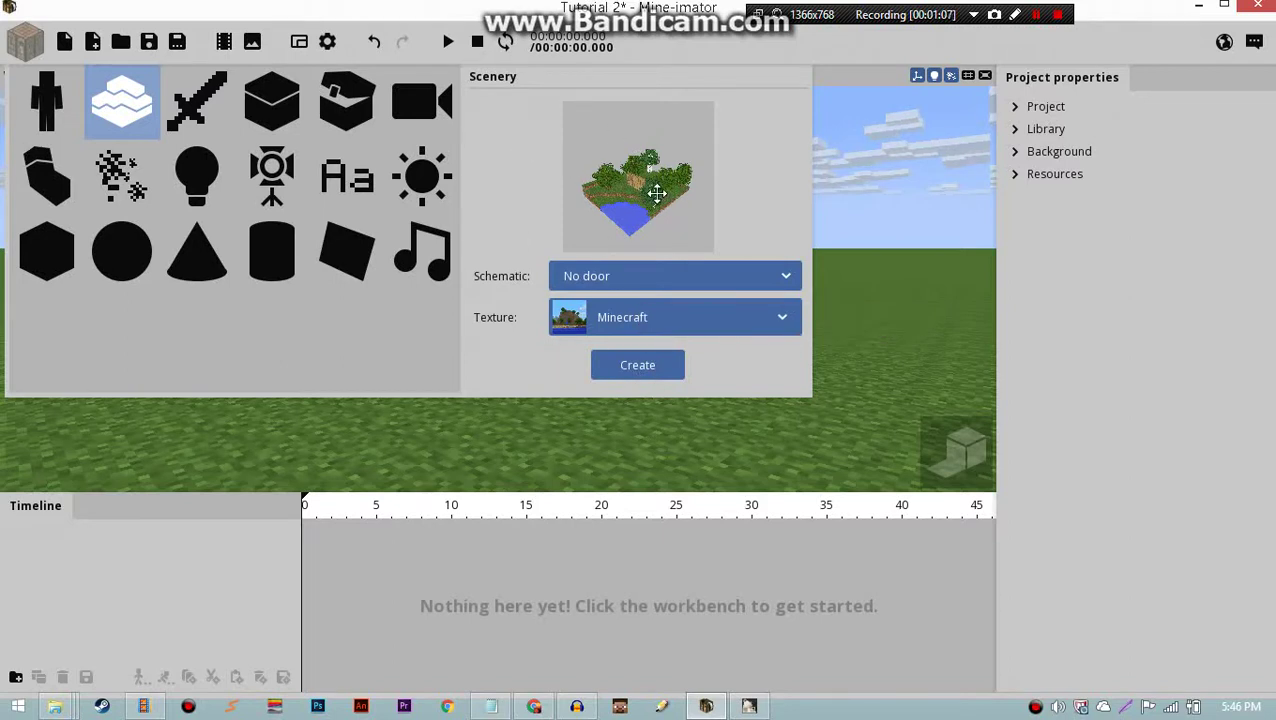
Inspect the No door schematic preview and create the scenery with the Minecraft texture.
{"action": "mouse_move", "coordinate": [658, 194]}
{"action": "left_mouse_down"}
{"action": "mouse_move", "coordinate": [507, 214]}
{"action": "mouse_move", "coordinate": [544, 117]}
{"action": "mouse_move", "coordinate": [530, 177]}
{"action": "mouse_move", "coordinate": [672, 193]}
{"action": "left_mouse_up"}
{"action": "scroll", "coordinate": [672, 193], "scroll_direction": "up", "scroll_amount": 5}
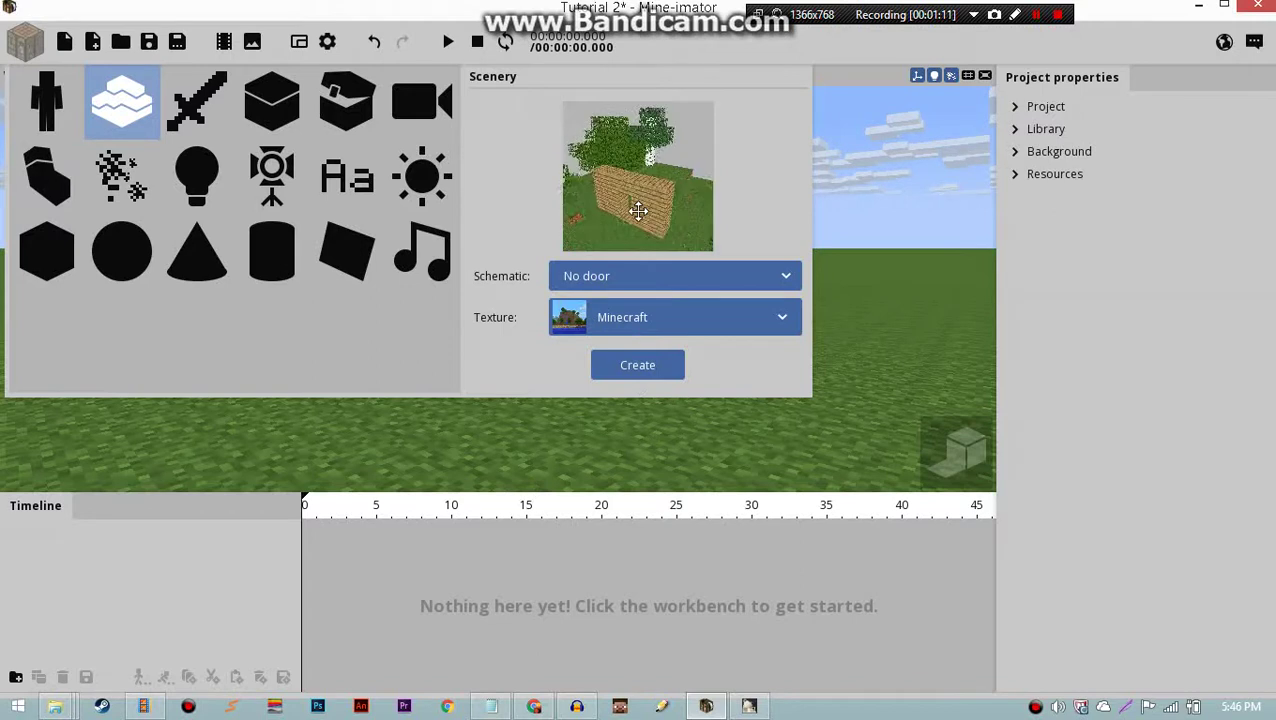
{"action": "left_click_drag", "start_coordinate": [456, 214], "coordinate": [502, 185]}
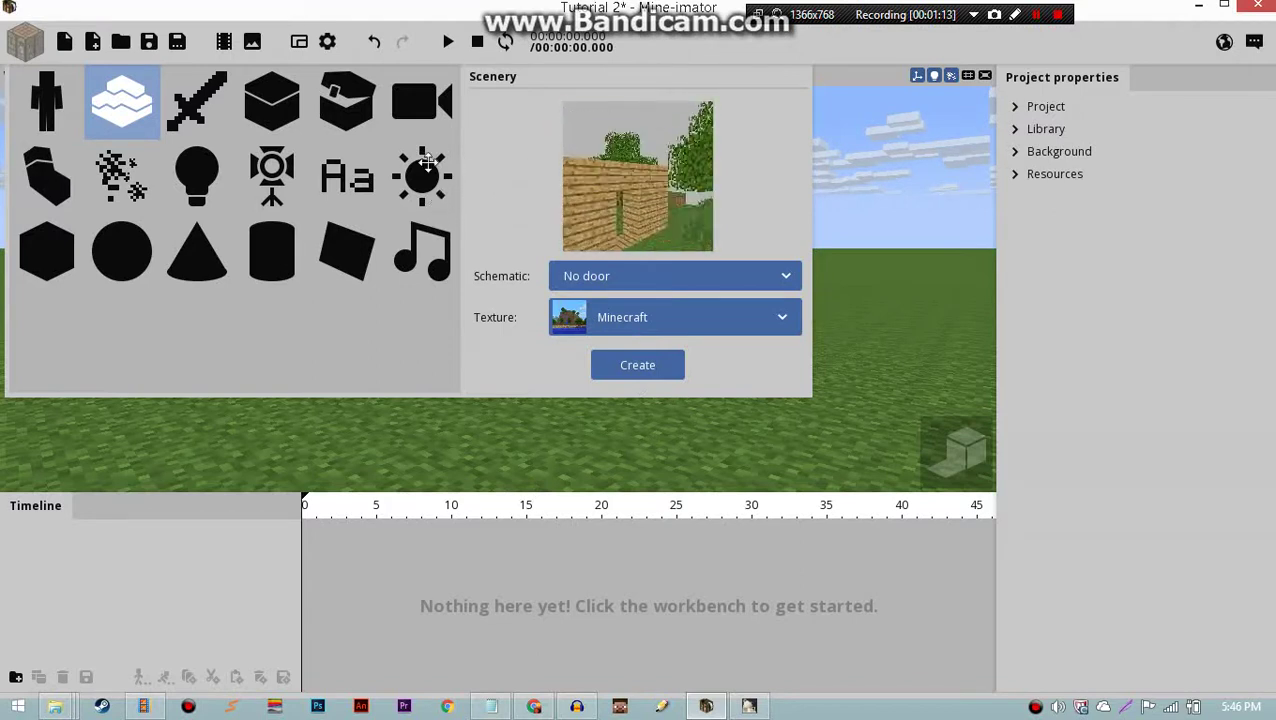
{"action": "left_click_drag", "start_coordinate": [427, 160], "coordinate": [601, 181]}
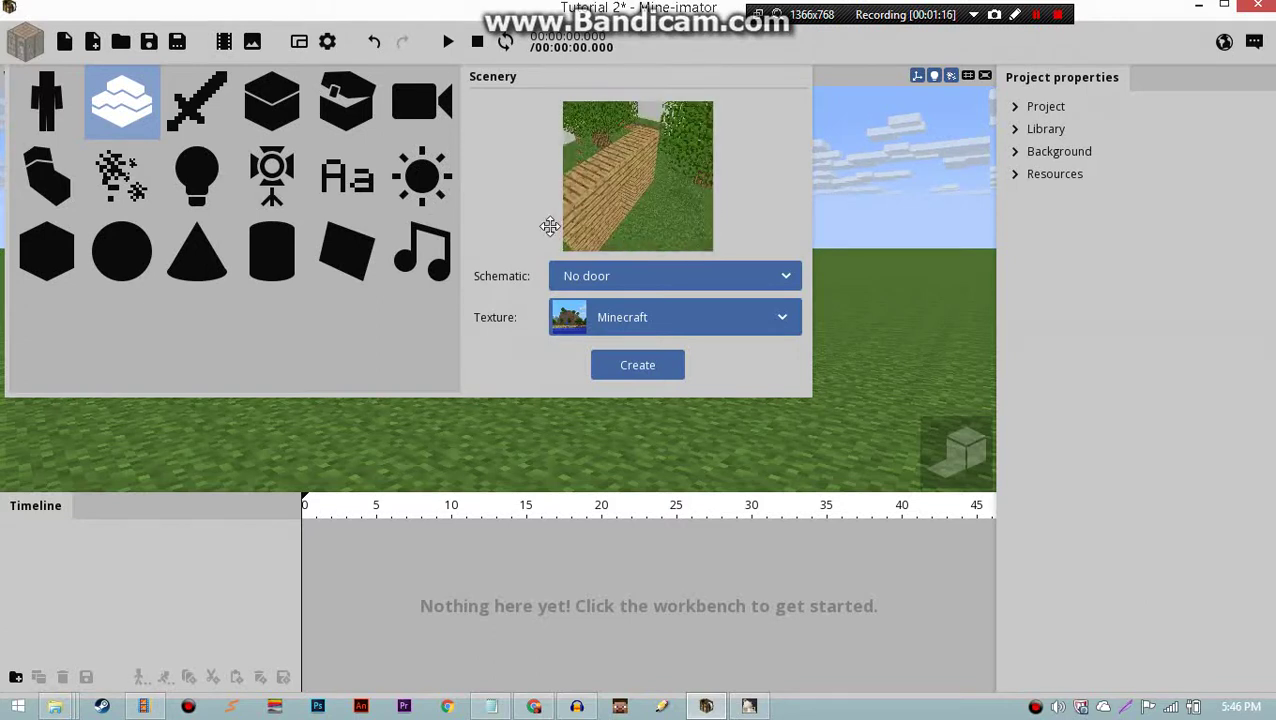
{"action": "left_click_drag", "start_coordinate": [501, 203], "coordinate": [386, 179]}
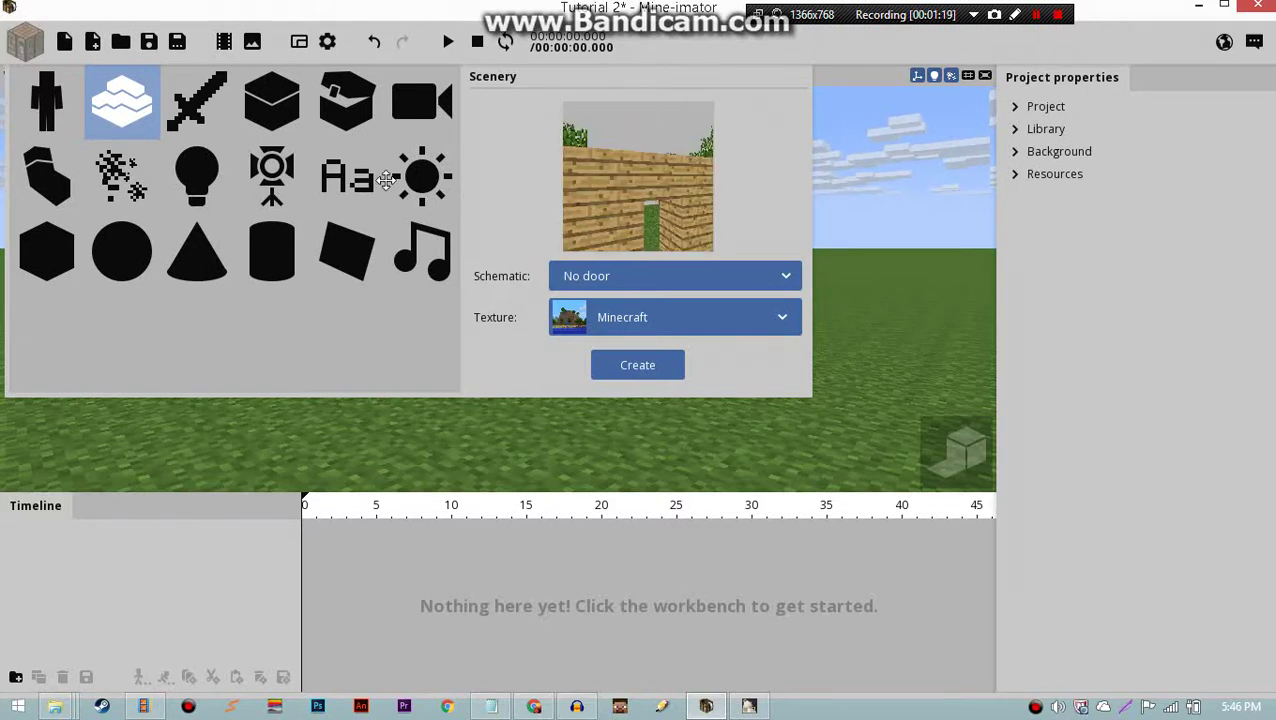
{"action": "left_click", "coordinate": [648, 370]}
Add a Grass Block beside the scenery and repeat it 17 times along X and 14 along Z.
{"action": "right_click_drag", "start_coordinate": [574, 352], "coordinate": [310, 350]}
{"action": "right_click_drag", "start_coordinate": [560, 300], "coordinate": [640, 280]}
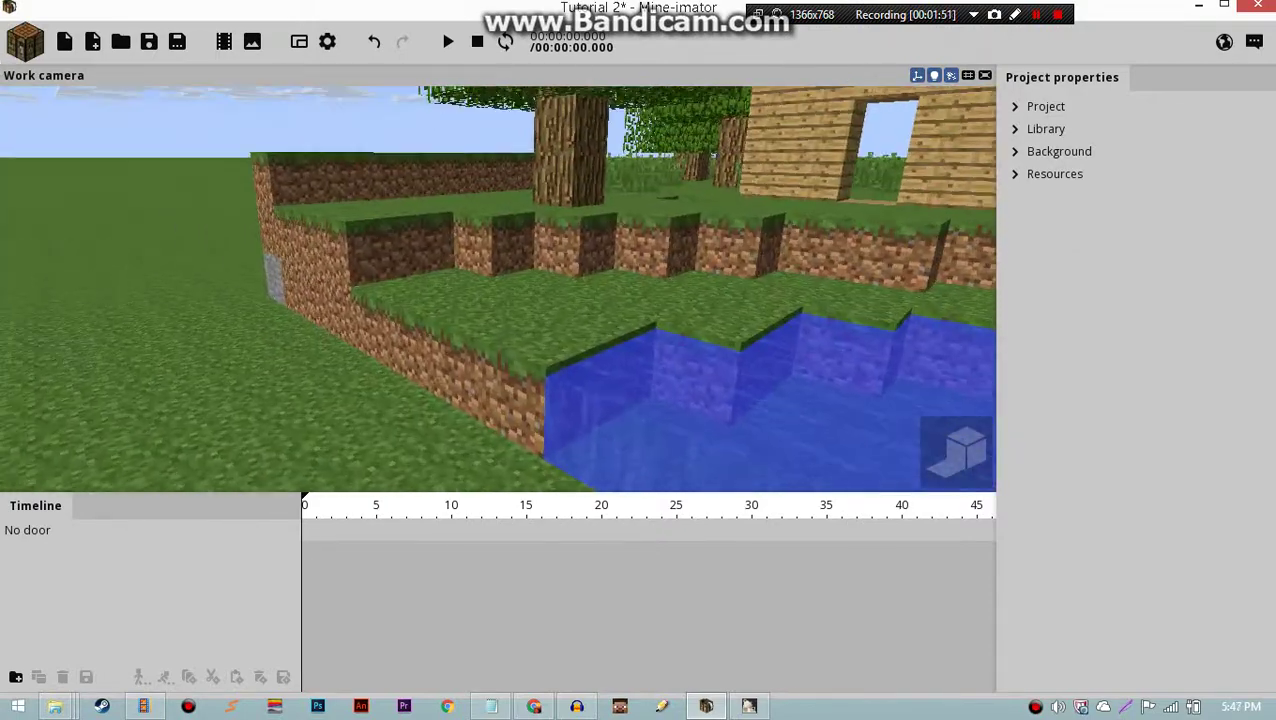
{"action": "right_click_drag", "start_coordinate": [498, 288], "coordinate": [726, 302]}
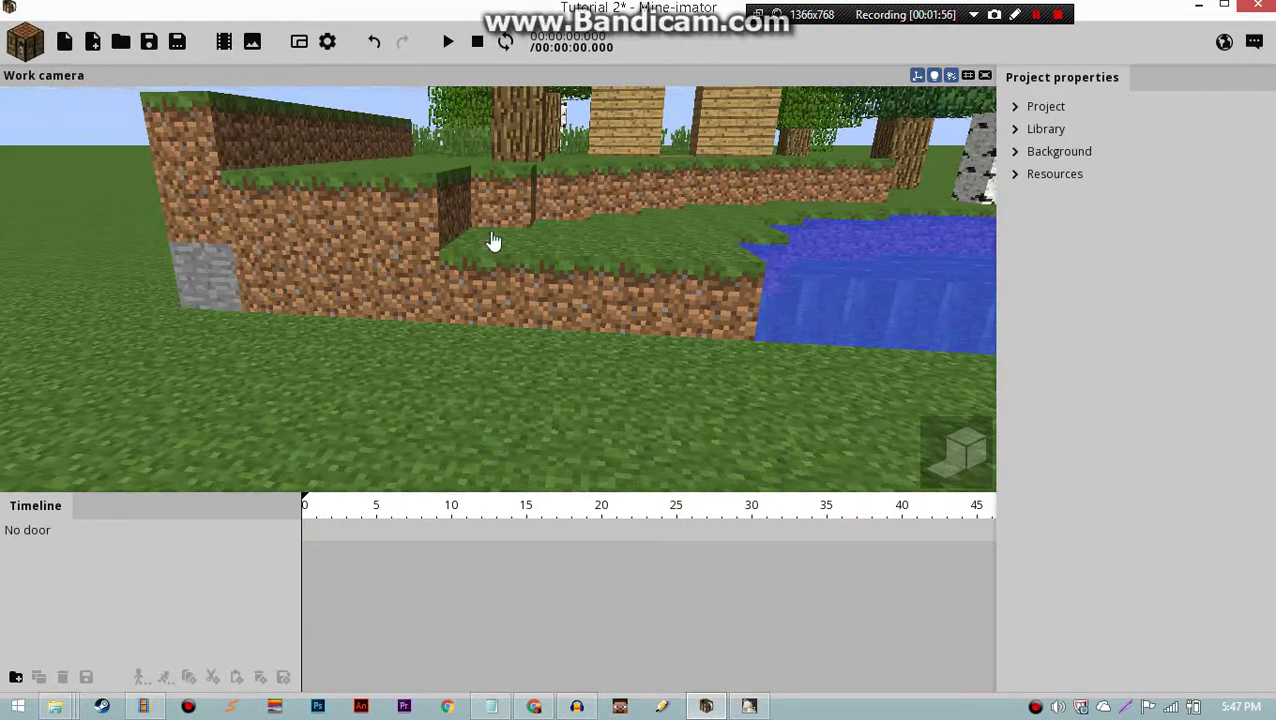
{"action": "right_click_drag", "start_coordinate": [258, 196], "coordinate": [256, 240]}
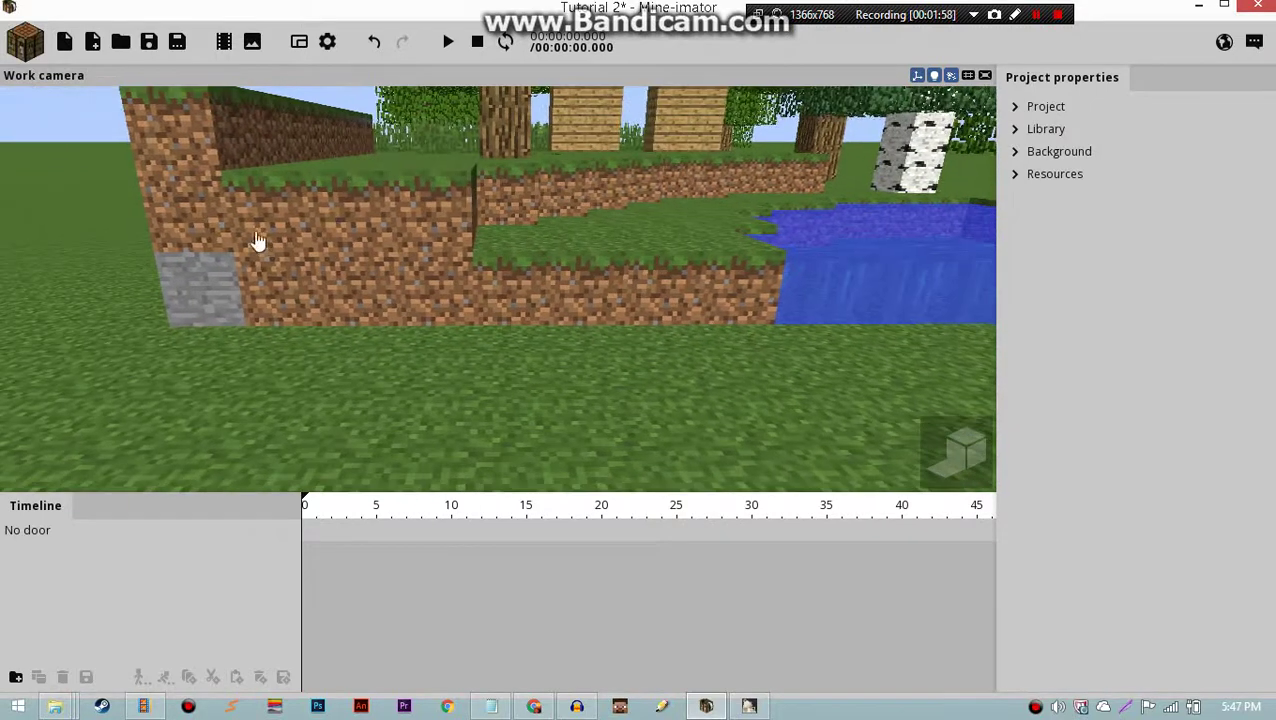
{"action": "left_click", "coordinate": [40, 54]}
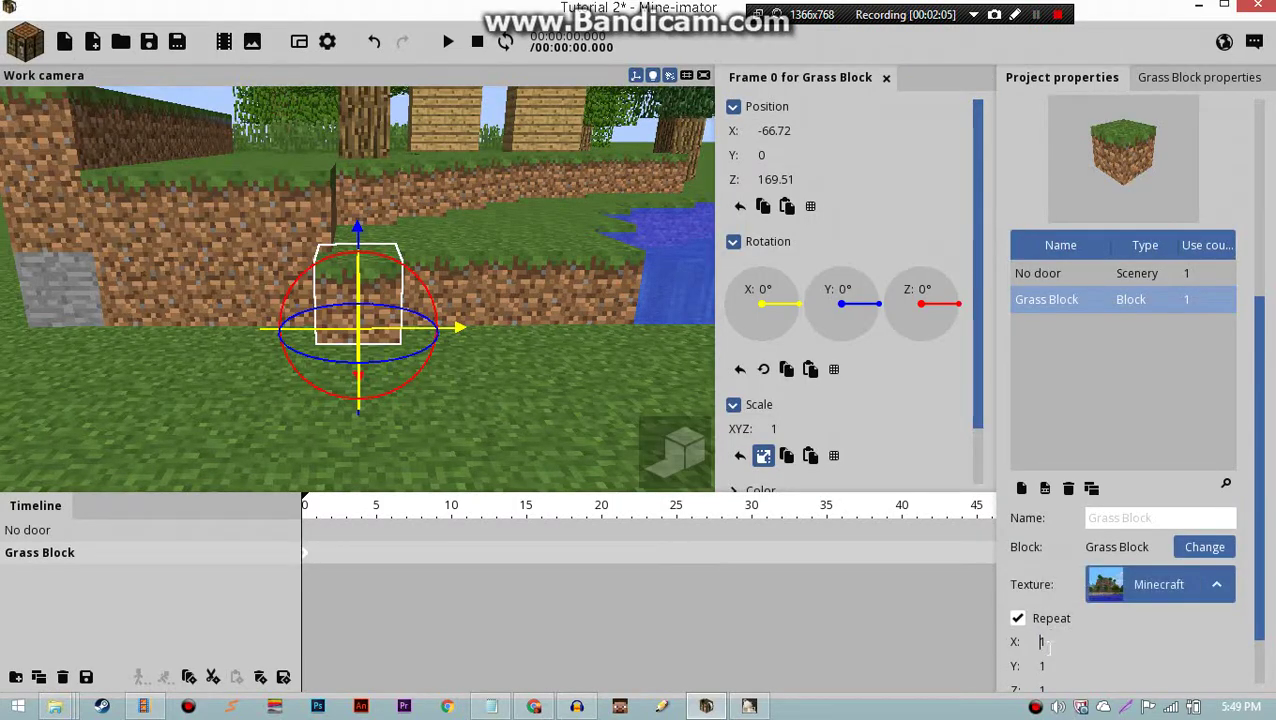
{"action": "left_click", "coordinate": [1041, 642]}
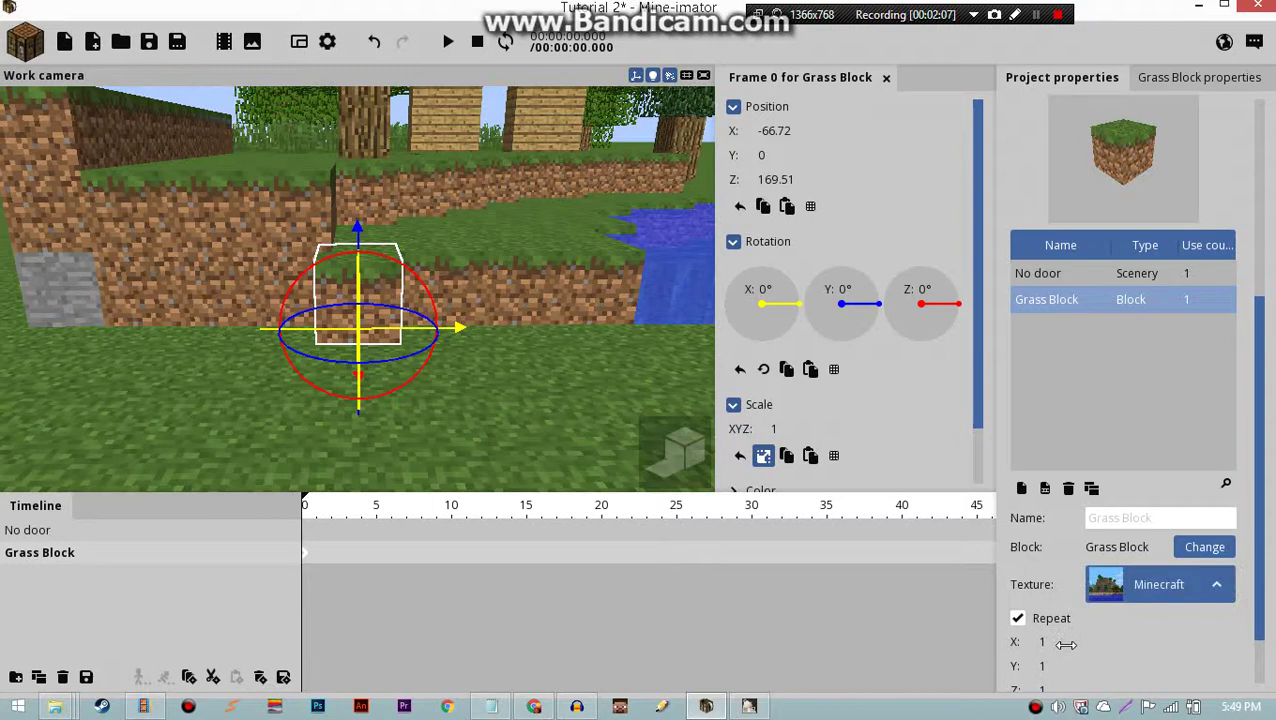
{"action": "left_click_drag", "start_coordinate": [1068, 644], "coordinate": [1096, 644]}
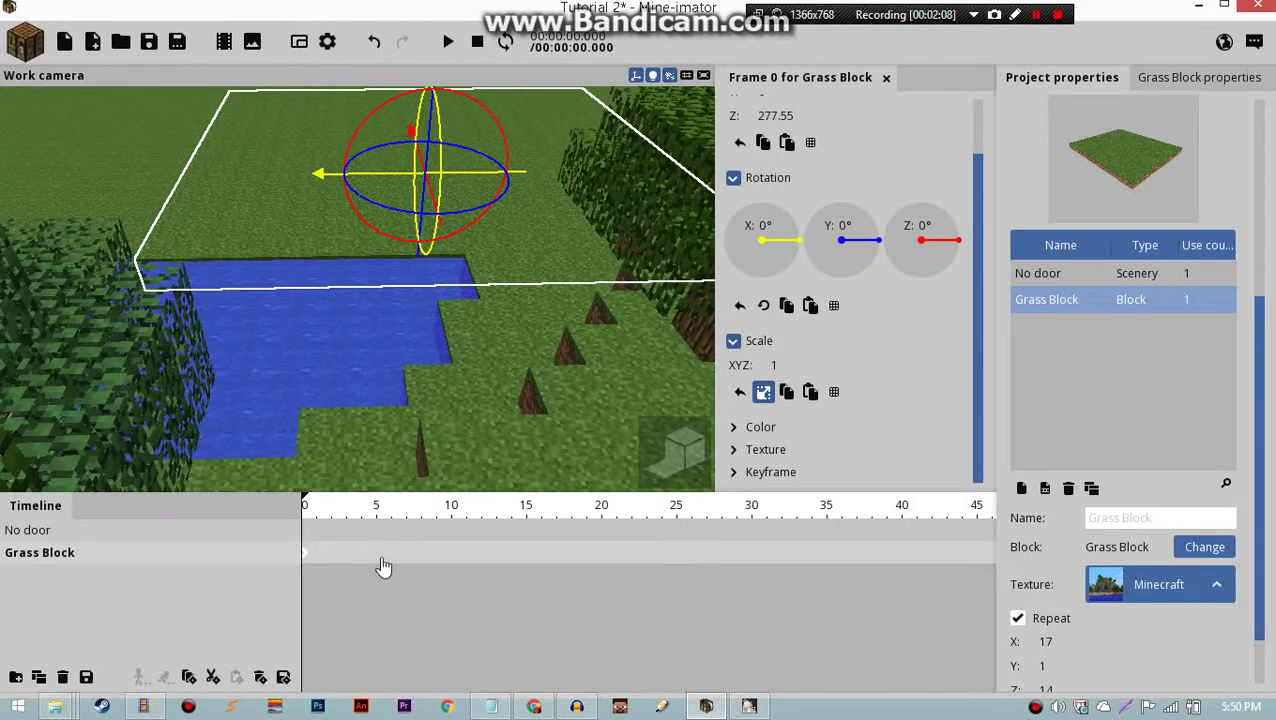
Create a timeline folder and move the No door scenery and the Grass Block into it.
{"action": "left_click", "coordinate": [347, 528]}
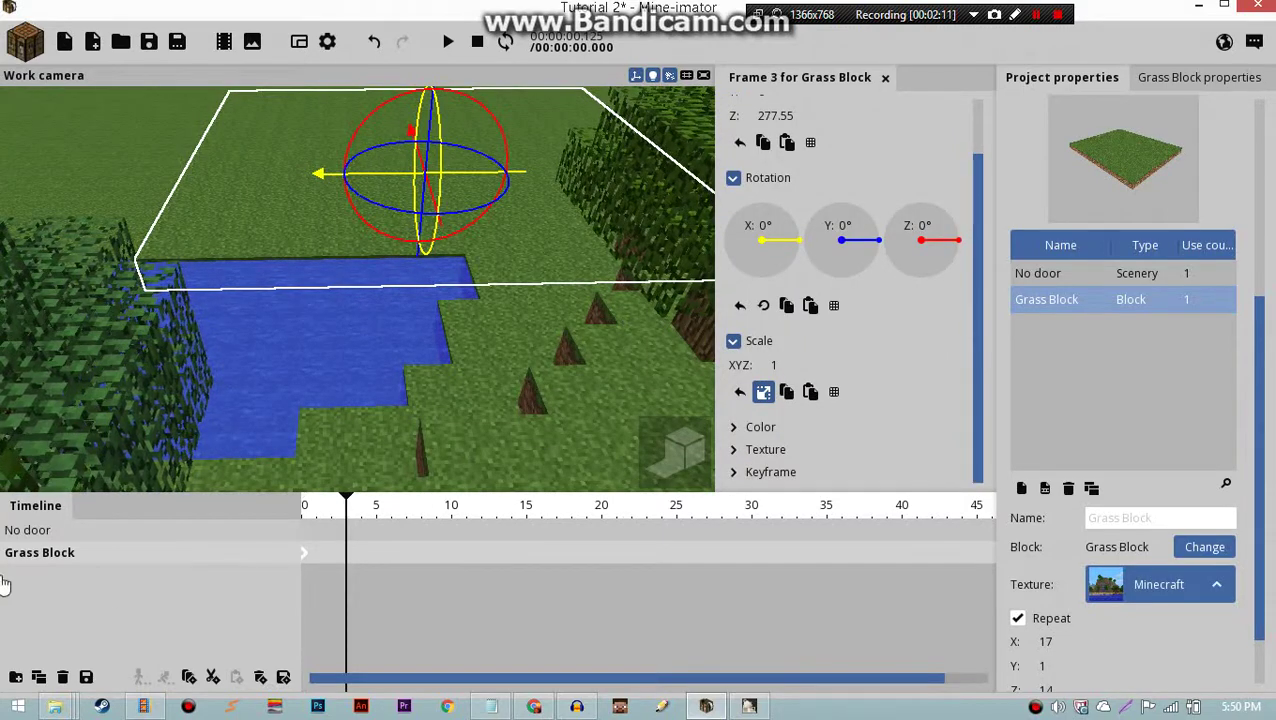
{"action": "left_click", "coordinate": [214, 552]}
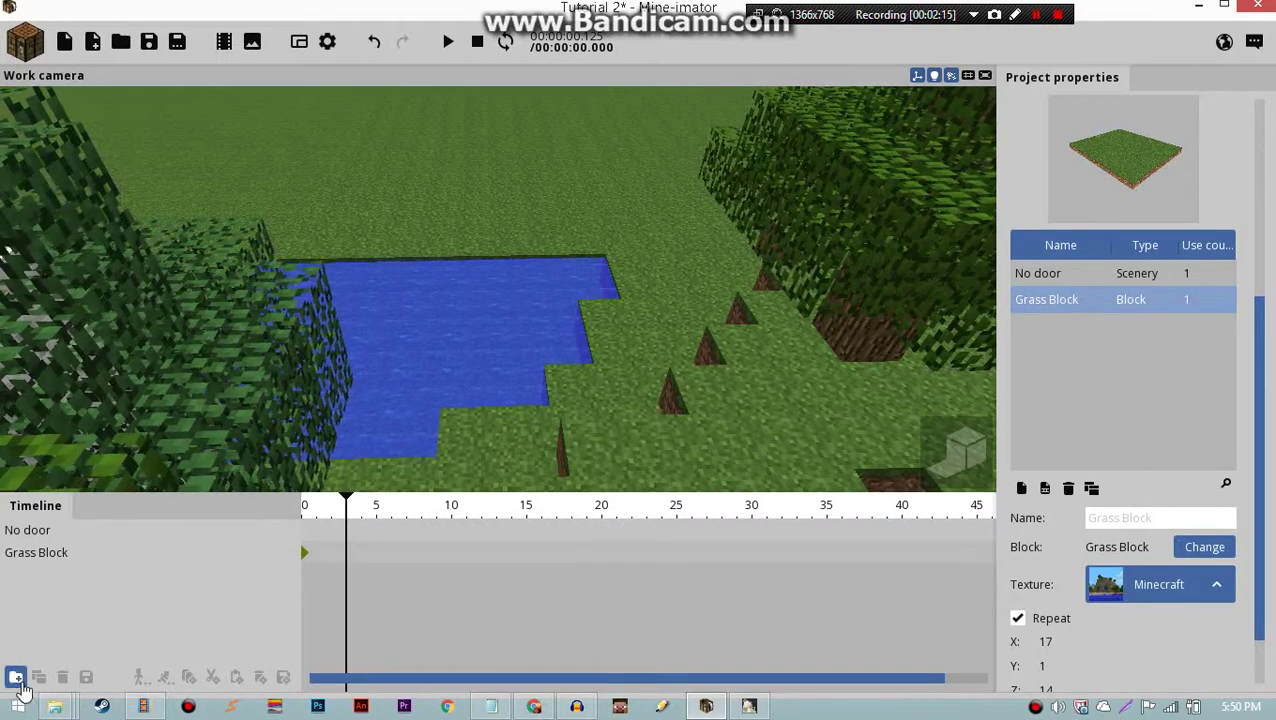
{"action": "left_click", "coordinate": [16, 677]}
{"action": "mouse_move", "coordinate": [68, 572]}
{"action": "left_mouse_down"}
{"action": "mouse_move", "coordinate": [82, 518]}
{"action": "mouse_move", "coordinate": [47, 540]}
{"action": "mouse_move", "coordinate": [52, 558]}
{"action": "mouse_move", "coordinate": [66, 532]}
{"action": "left_mouse_up"}
{"action": "left_click", "coordinate": [43, 594]}
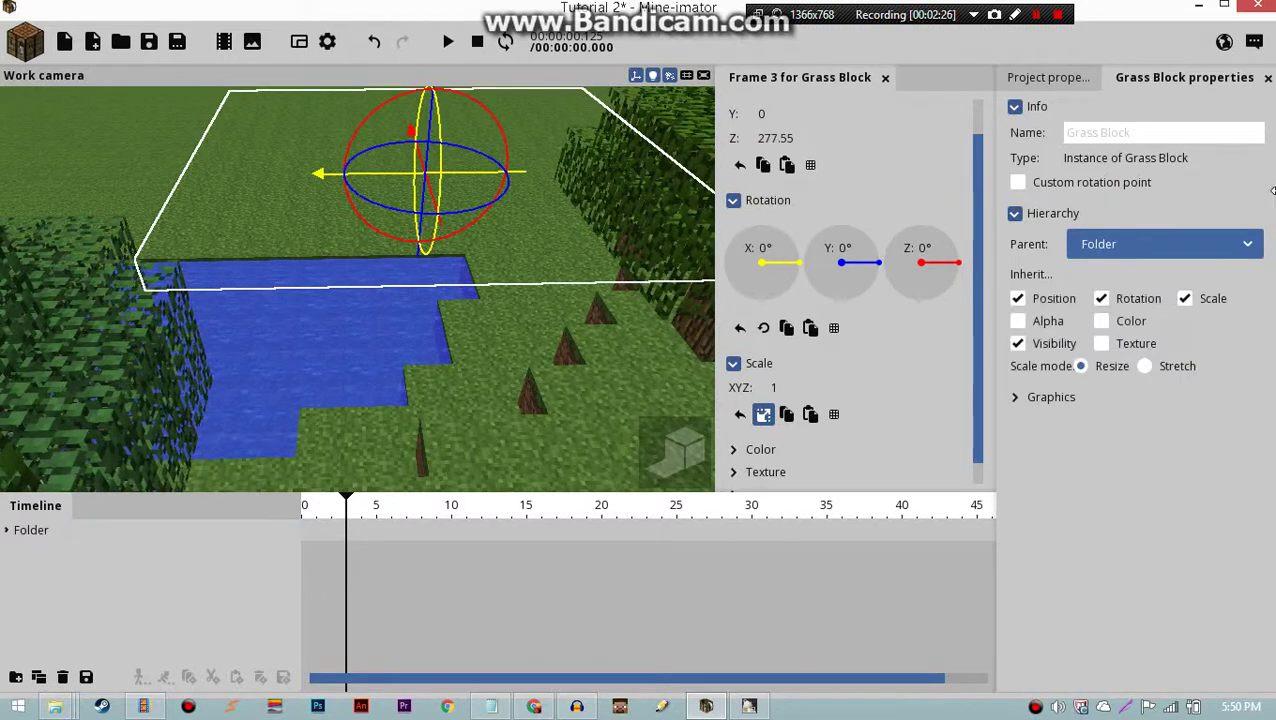
Rename the selected Grass Block instance as BACKGROUND.
{"action": "left_click", "coordinate": [1158, 135]}
{"action": "type", "text": "B"}
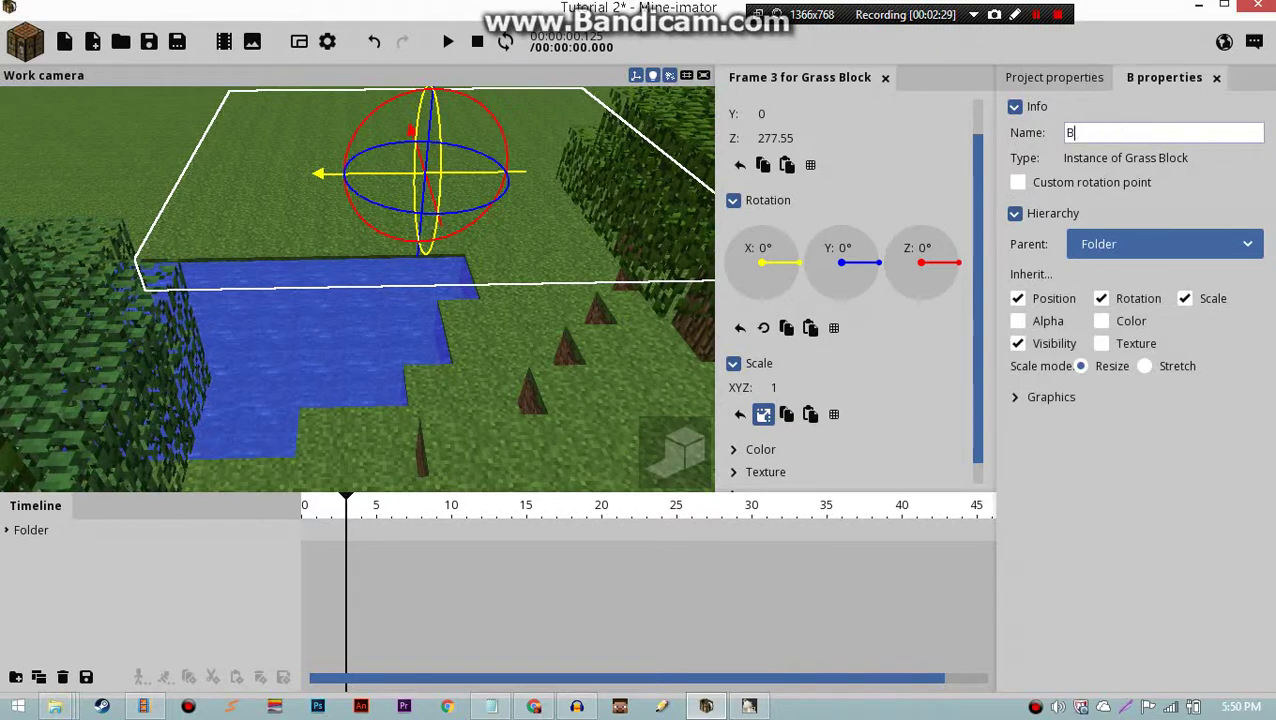
{"action": "type", "text": "ACKGROUND"}
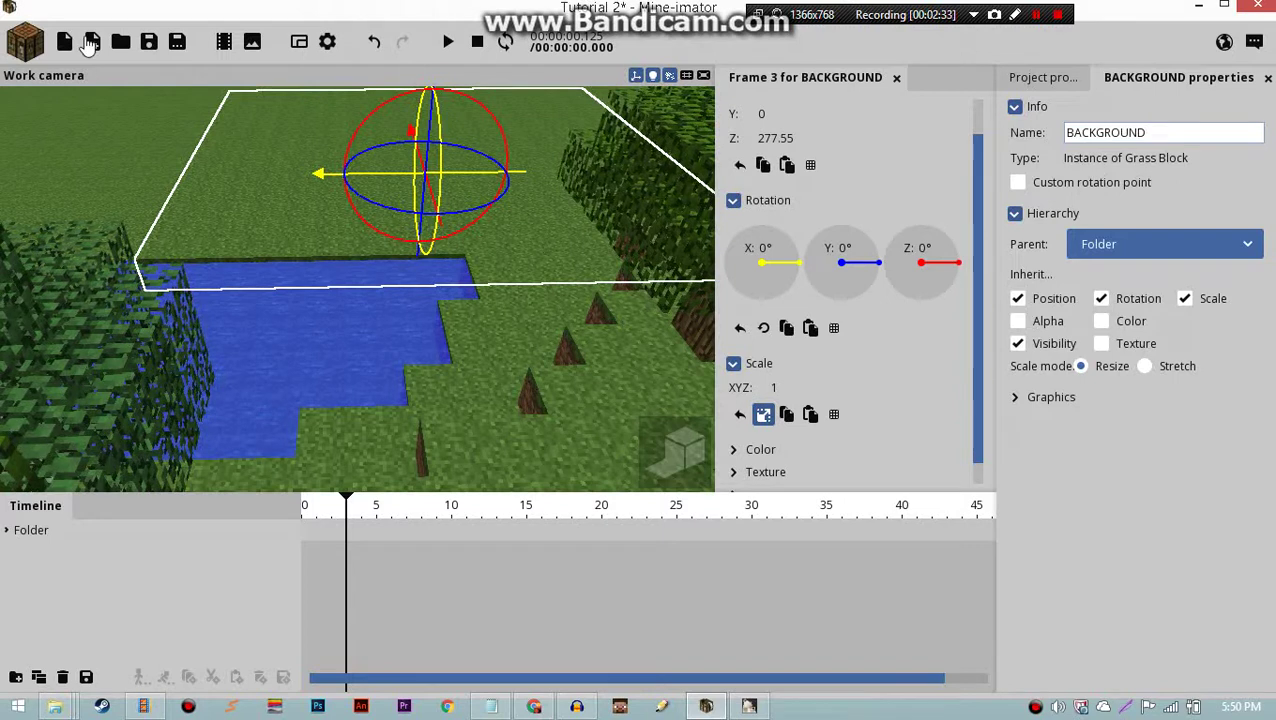
Search the block list for DOOR and create a Spruce Door block with the Minecraft texture.
{"action": "left_click", "coordinate": [25, 41]}
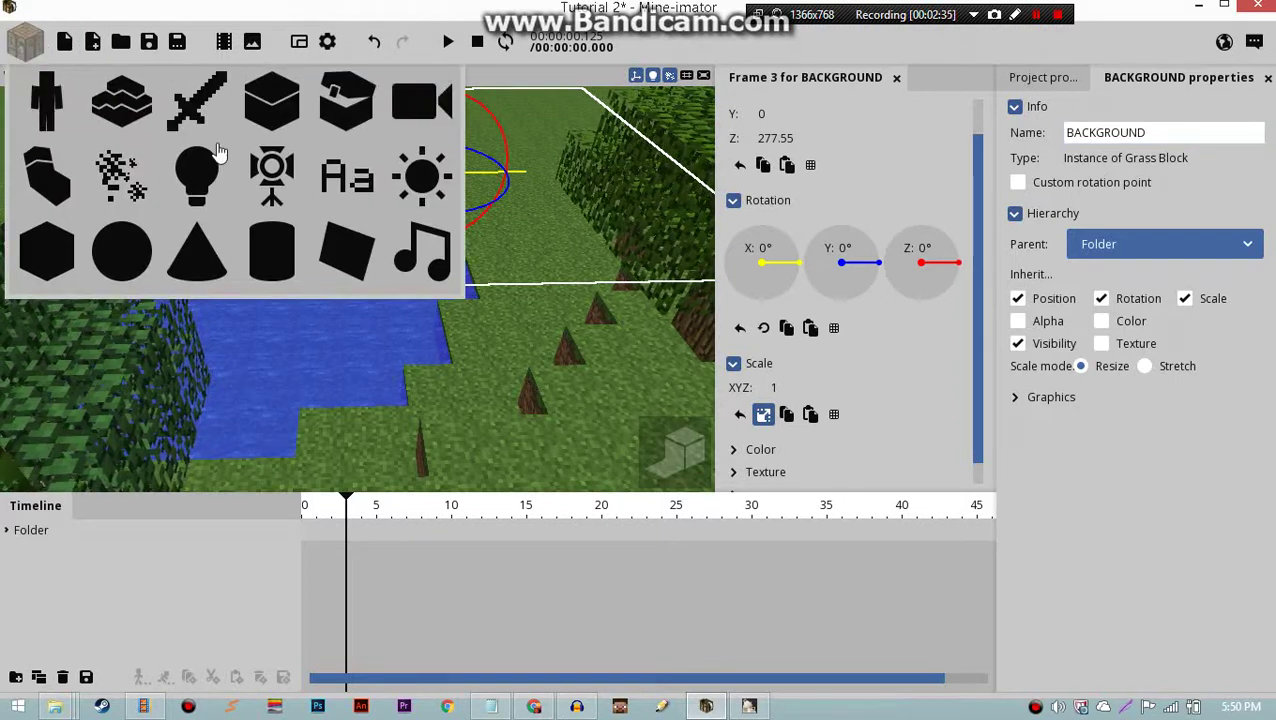
{"action": "left_click", "coordinate": [283, 108]}
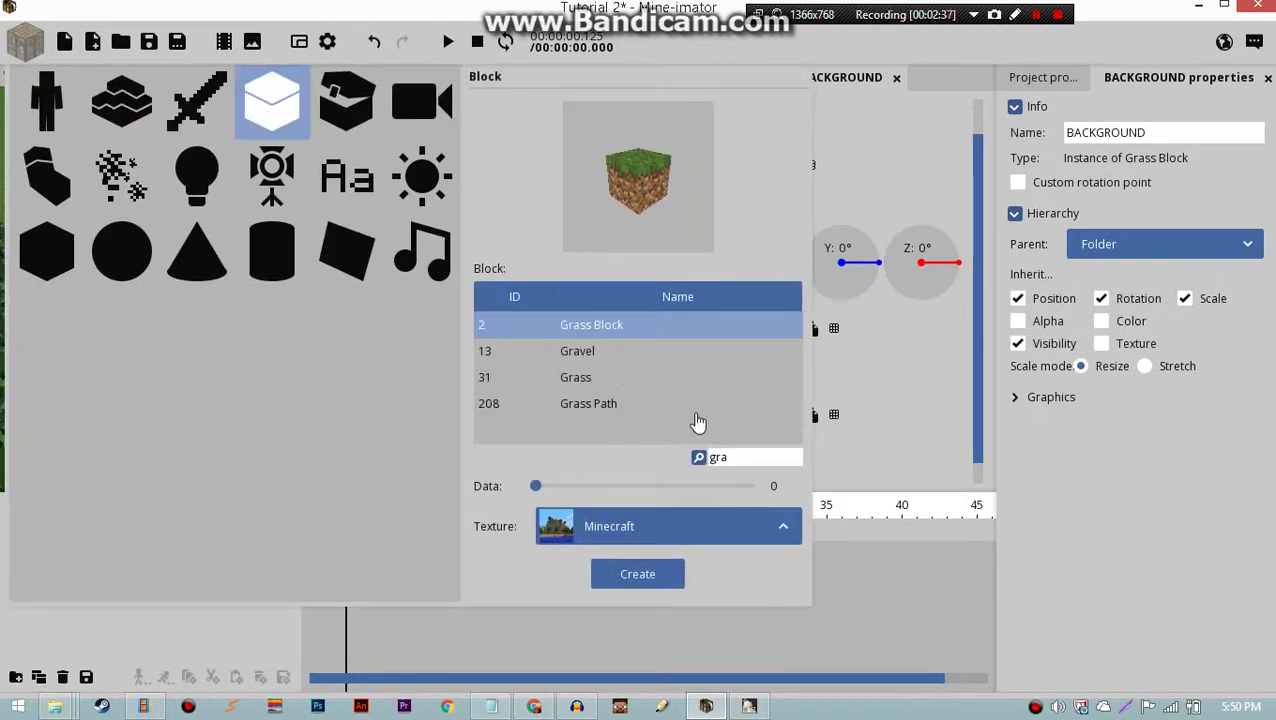
{"action": "double_click", "coordinate": [737, 458]}
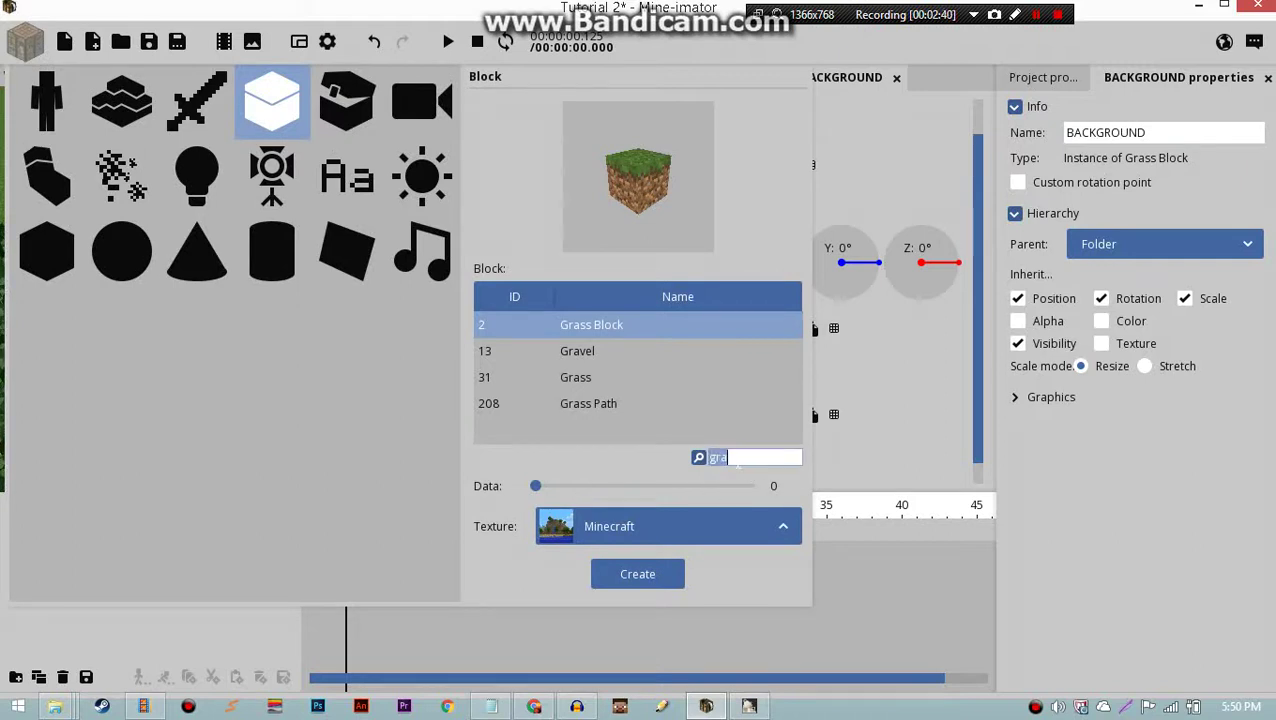
{"action": "type", "text": "DOOR"}
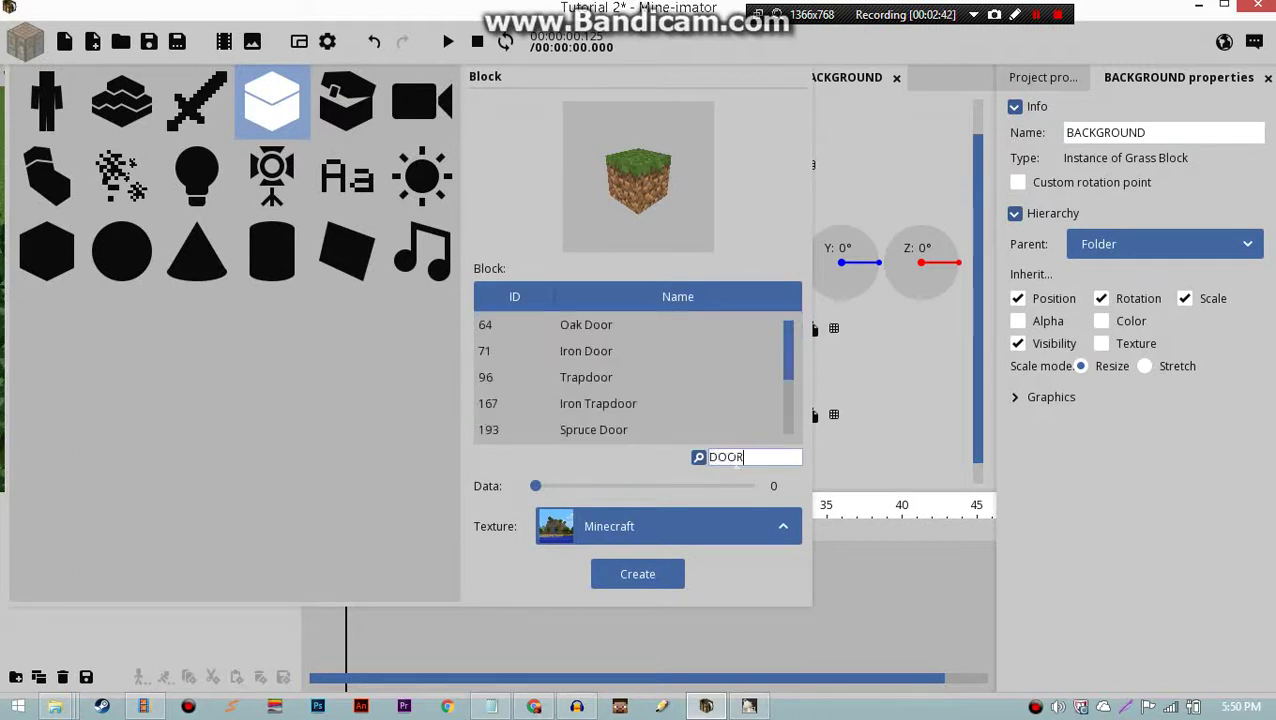
{"action": "left_click", "coordinate": [584, 330]}
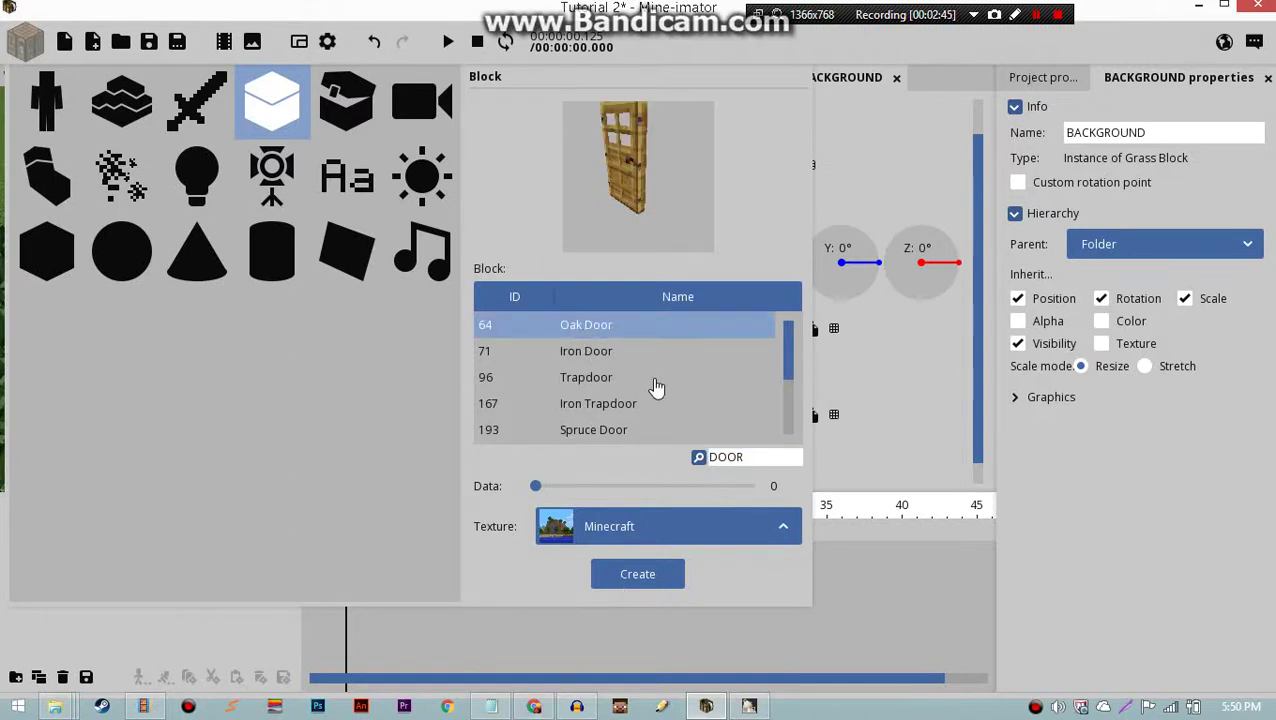
{"action": "scroll", "coordinate": [622, 437], "scroll_direction": "down", "scroll_amount": 1}
{"action": "left_click", "coordinate": [614, 408]}
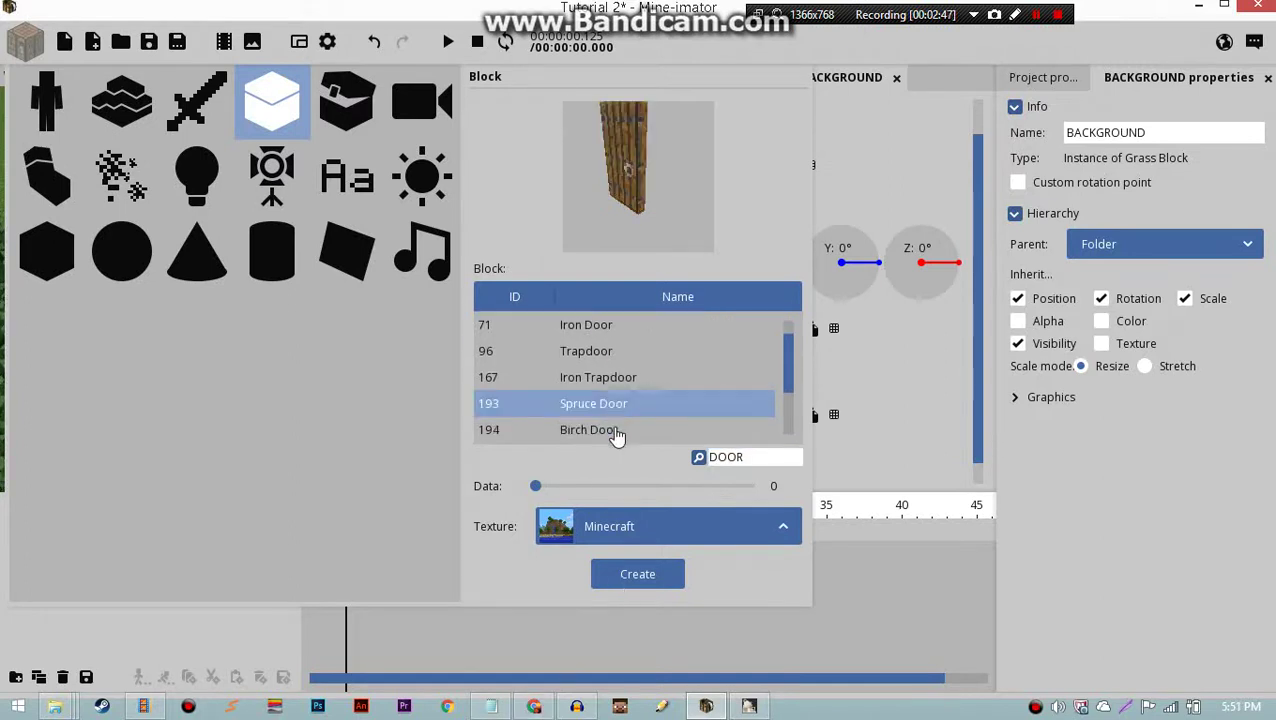
{"action": "left_click", "coordinate": [618, 432]}
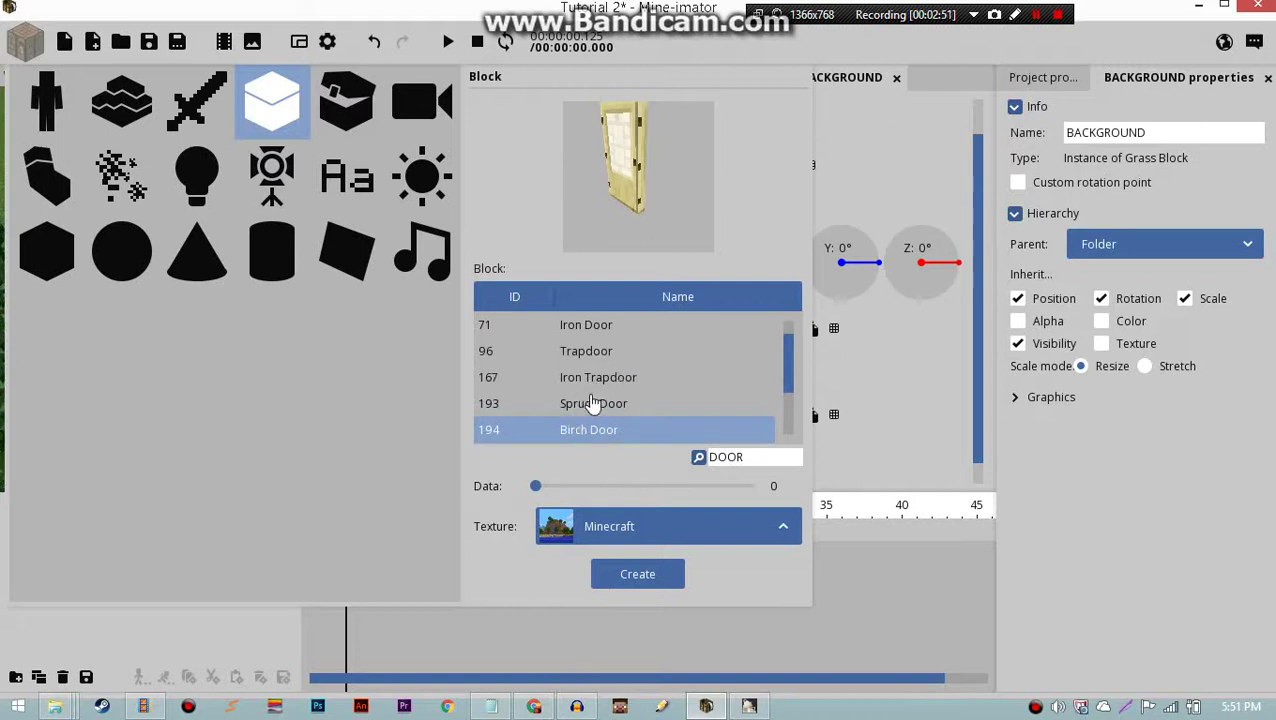
{"action": "left_click", "coordinate": [591, 407]}
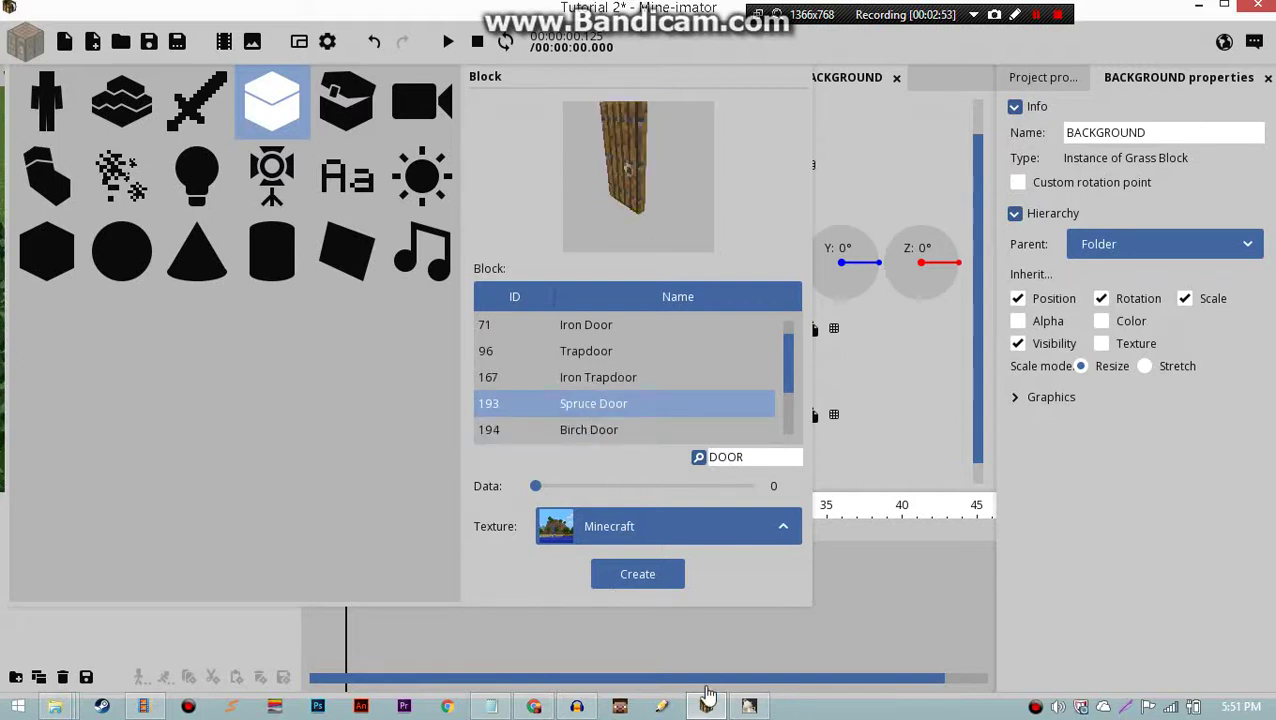
{"action": "left_click", "coordinate": [609, 580]}
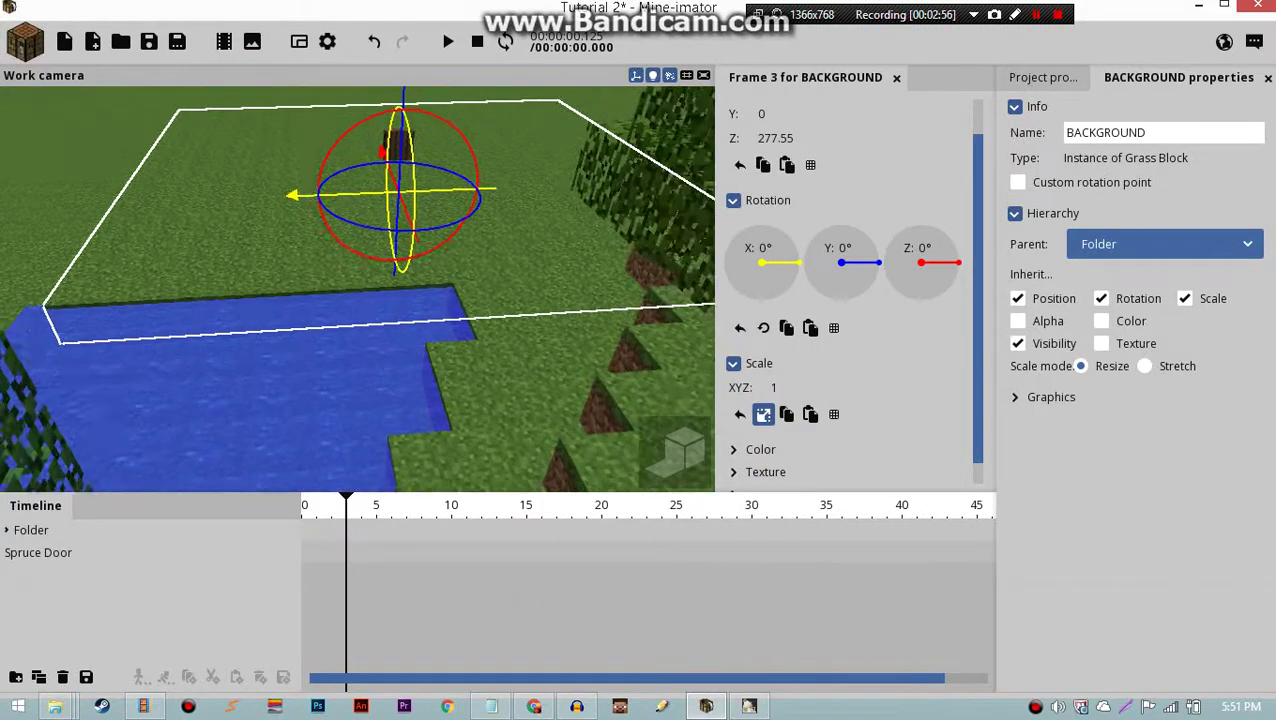
Select the Spruce Door and place the playhead on frame 0 for positioning.
{"action": "left_click_drag", "start_coordinate": [595, 384], "coordinate": [625, 404]}
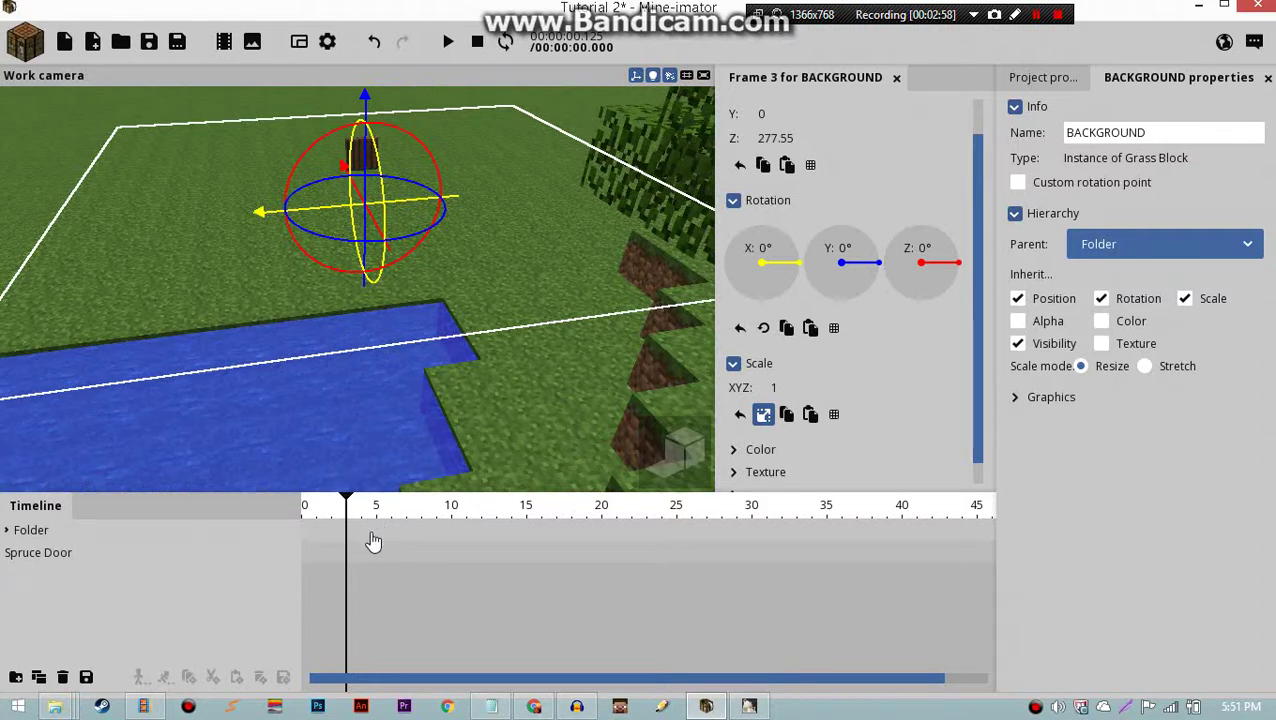
{"action": "left_click", "coordinate": [307, 553]}
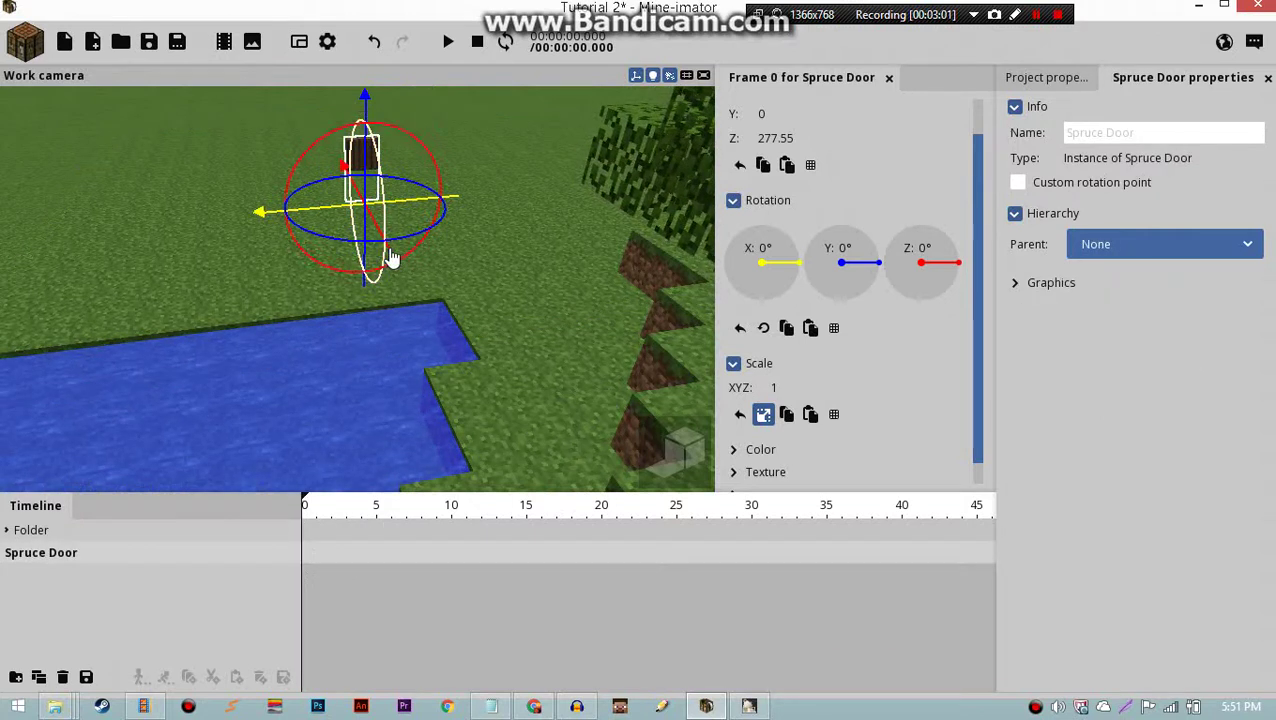
{"action": "left_click_drag", "start_coordinate": [391, 258], "coordinate": [470, 345]}
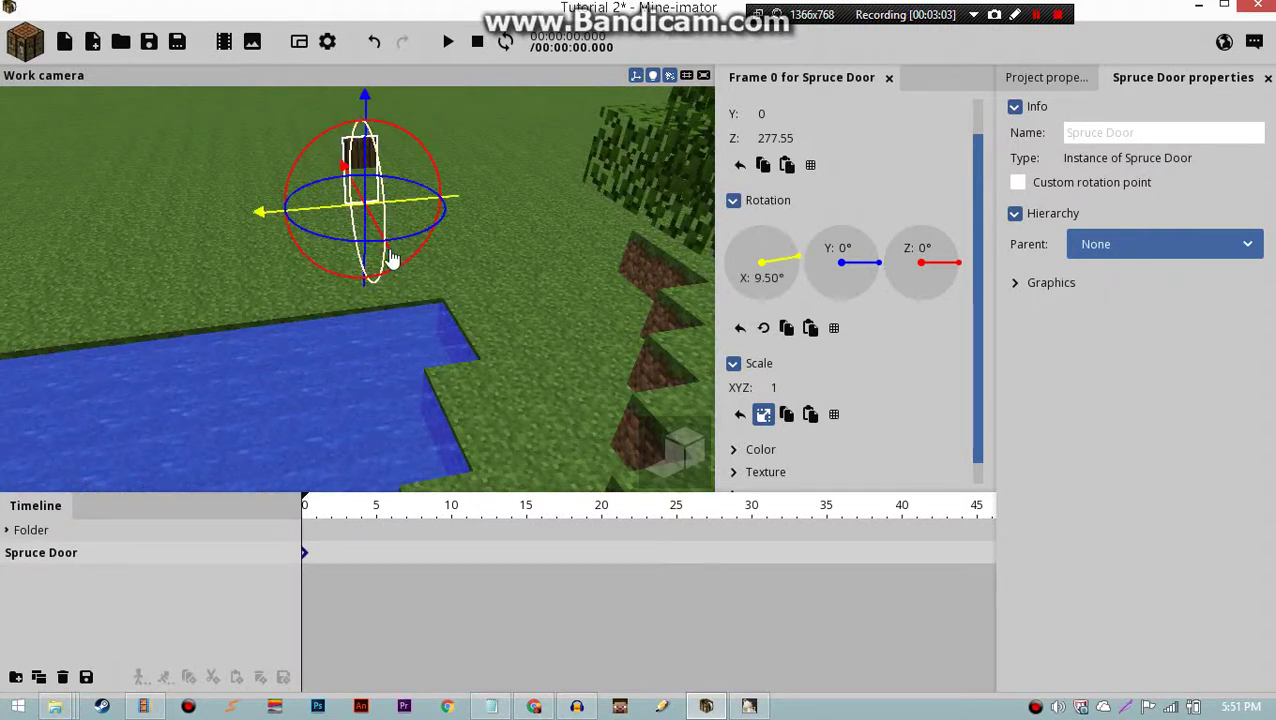
{"action": "left_click_drag", "start_coordinate": [392, 258], "coordinate": [513, 353]}
{"action": "key", "text": "ctrl+z"}
Move the Spruce Door across the pond to the doorway of the wooden plank wall, at a Z position of about 5.58.
{"action": "left_click_drag", "start_coordinate": [595, 376], "coordinate": [607, 469]}
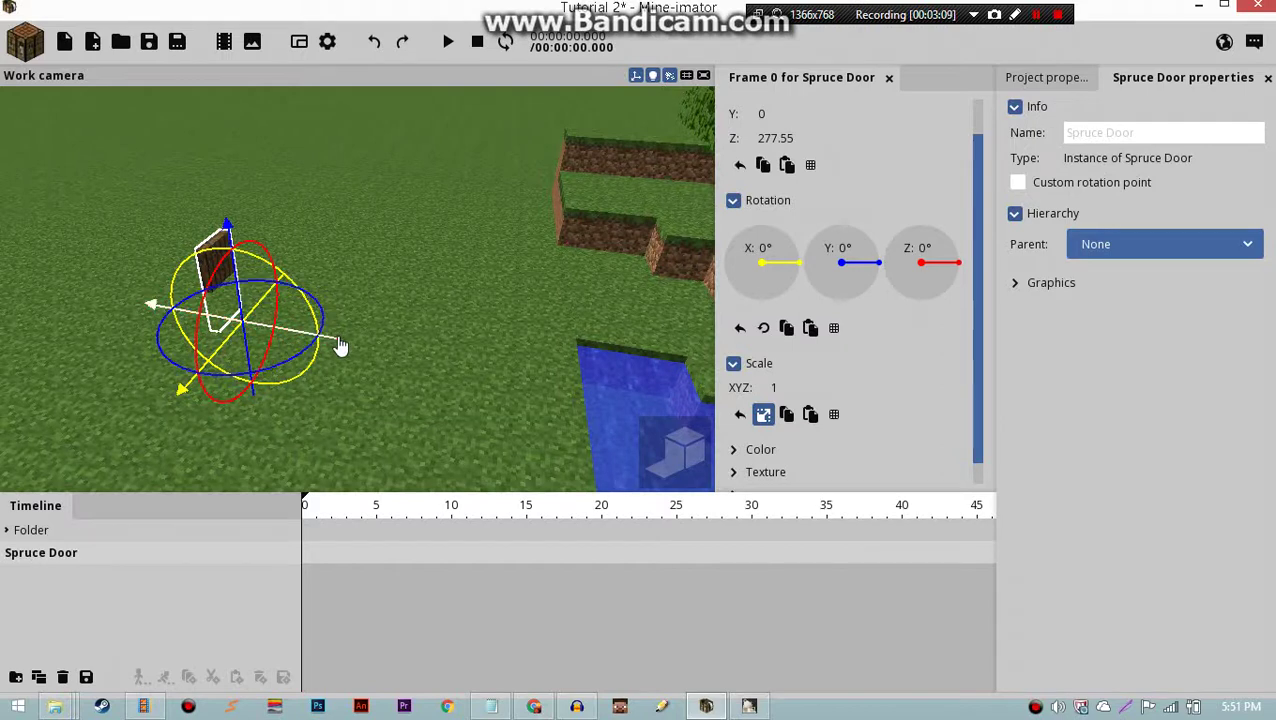
{"action": "left_click_drag", "start_coordinate": [338, 340], "coordinate": [632, 346]}
{"action": "left_click_drag", "start_coordinate": [339, 363], "coordinate": [480, 362]}
{"action": "left_click_drag", "start_coordinate": [226, 386], "coordinate": [342, 420]}
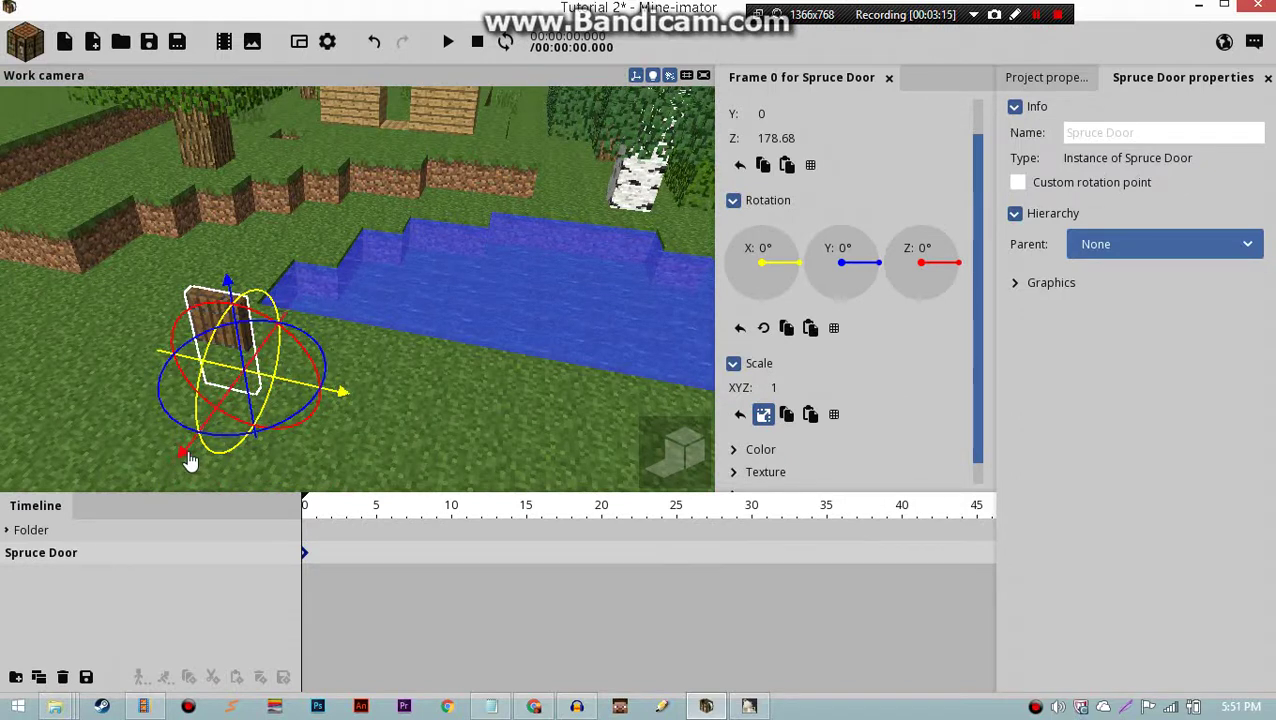
{"action": "left_click_drag", "start_coordinate": [190, 461], "coordinate": [333, 202]}
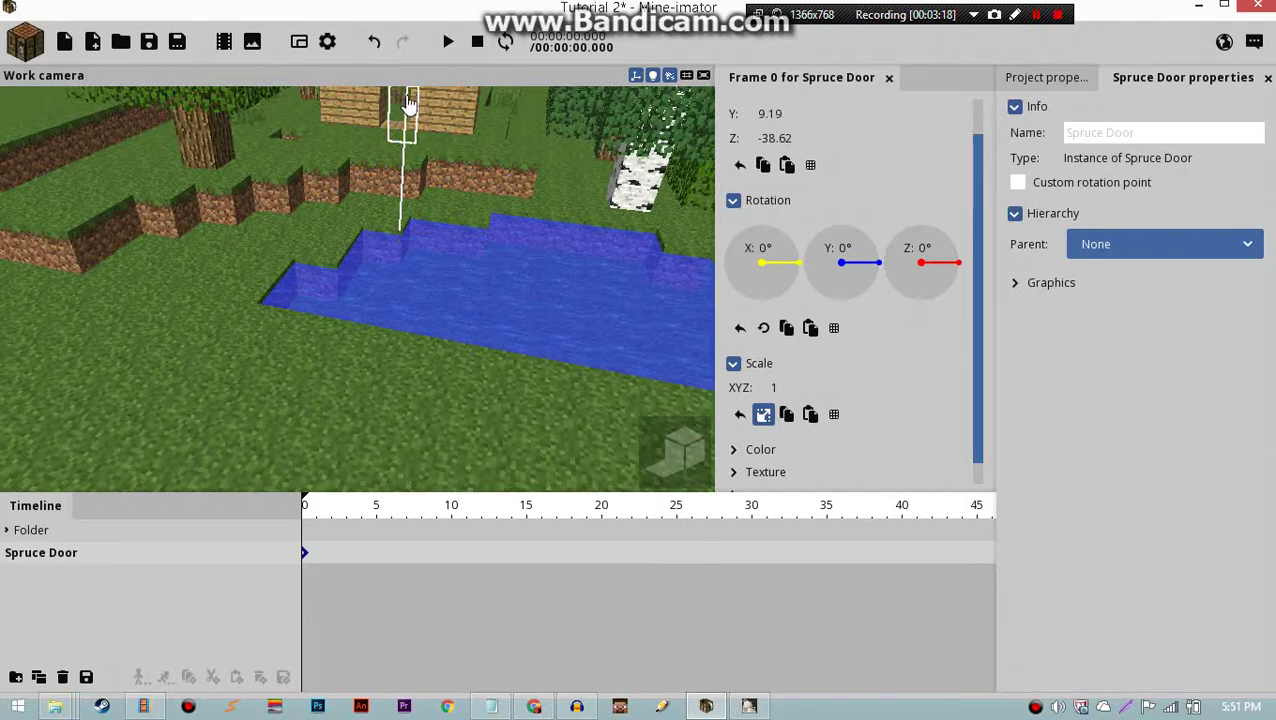
{"action": "left_click_drag", "start_coordinate": [407, 108], "coordinate": [407, 121]}
{"action": "right_click_drag", "start_coordinate": [521, 191], "coordinate": [391, 273]}
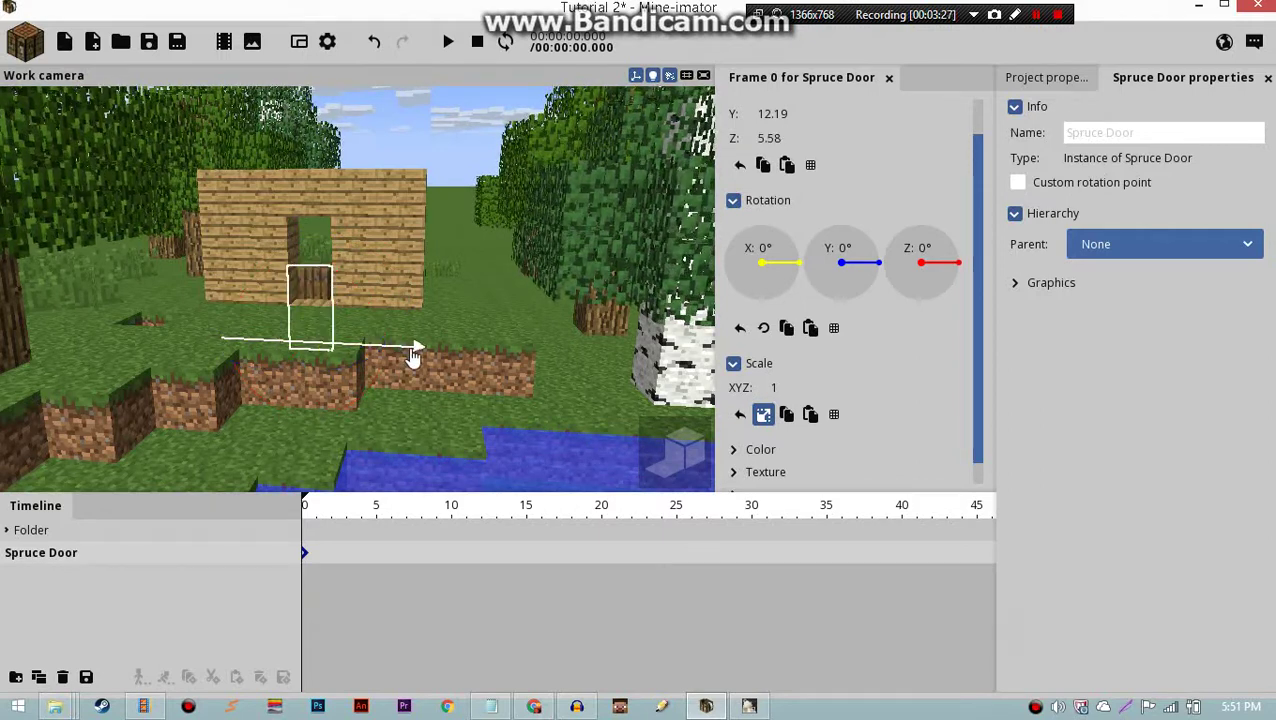
Raise the Spruce Door to fill the doorway opening, at a Y position of about 31.93.
{"action": "left_click_drag", "start_coordinate": [314, 246], "coordinate": [316, 226]}
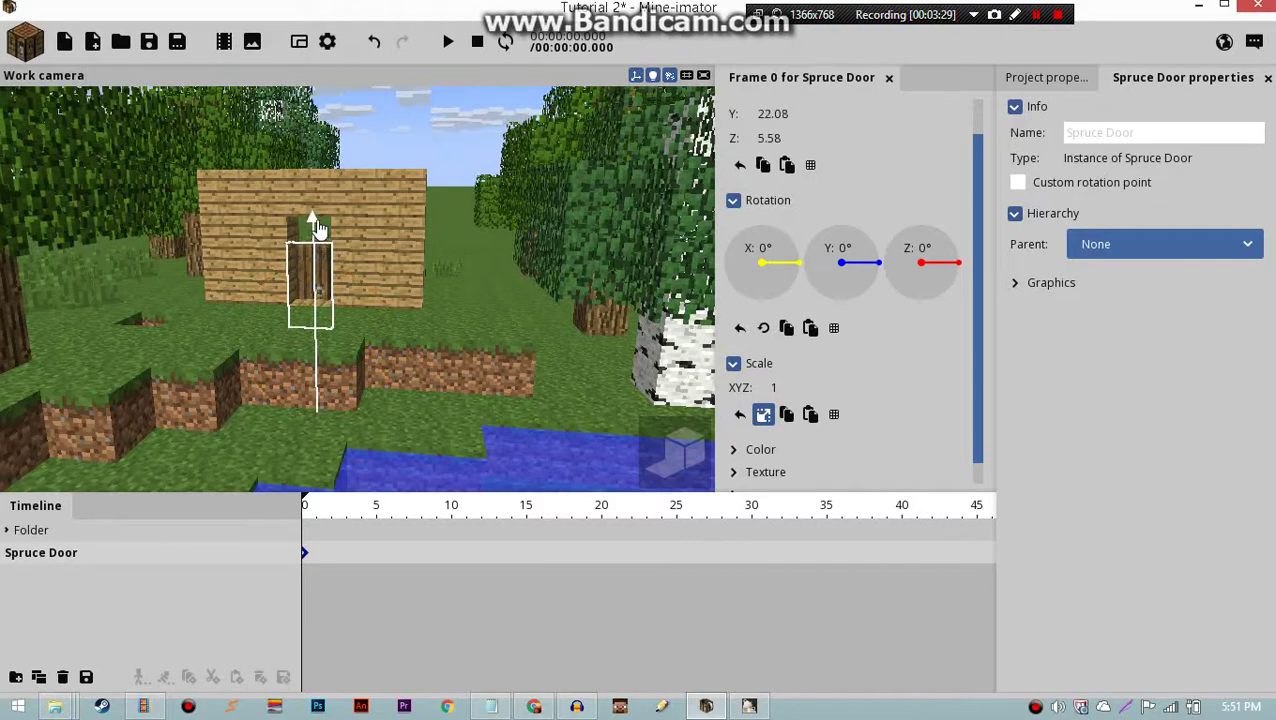
{"action": "left_click_drag", "start_coordinate": [470, 410], "coordinate": [473, 392]}
{"action": "scroll", "coordinate": [473, 392], "scroll_direction": "up", "scroll_amount": 4}
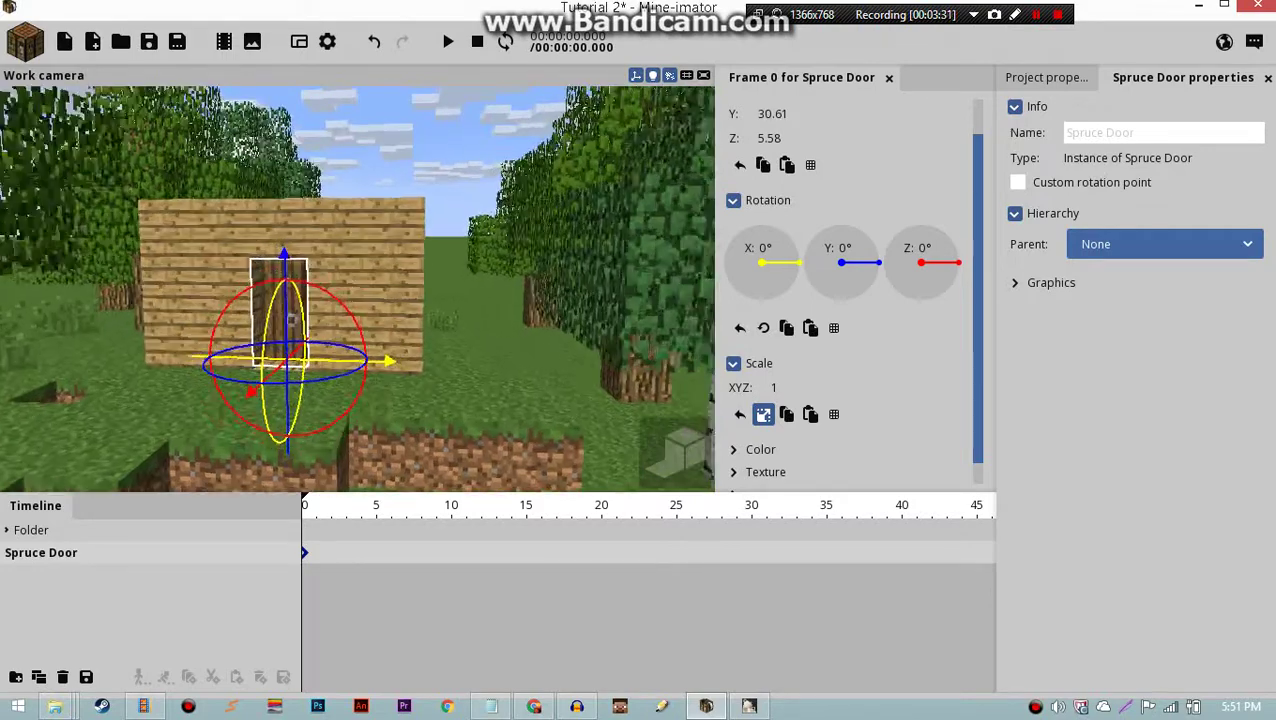
{"action": "left_click_drag", "start_coordinate": [381, 397], "coordinate": [388, 398]}
{"action": "key", "text": "w"}
{"action": "right_click_drag", "start_coordinate": [541, 350], "coordinate": [601, 268]}
{"action": "key", "text": "s"}
{"action": "left_click_drag", "start_coordinate": [567, 468], "coordinate": [556, 464]}
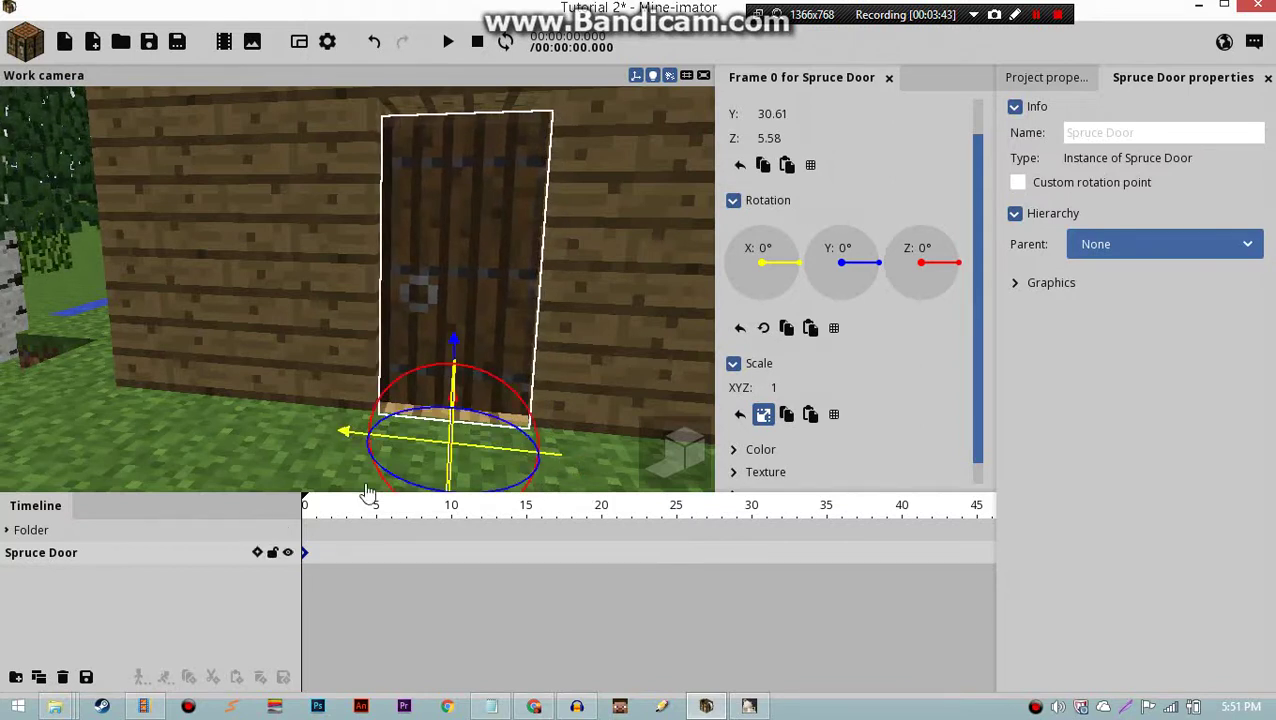
{"action": "left_click_drag", "start_coordinate": [454, 345], "coordinate": [454, 340]}
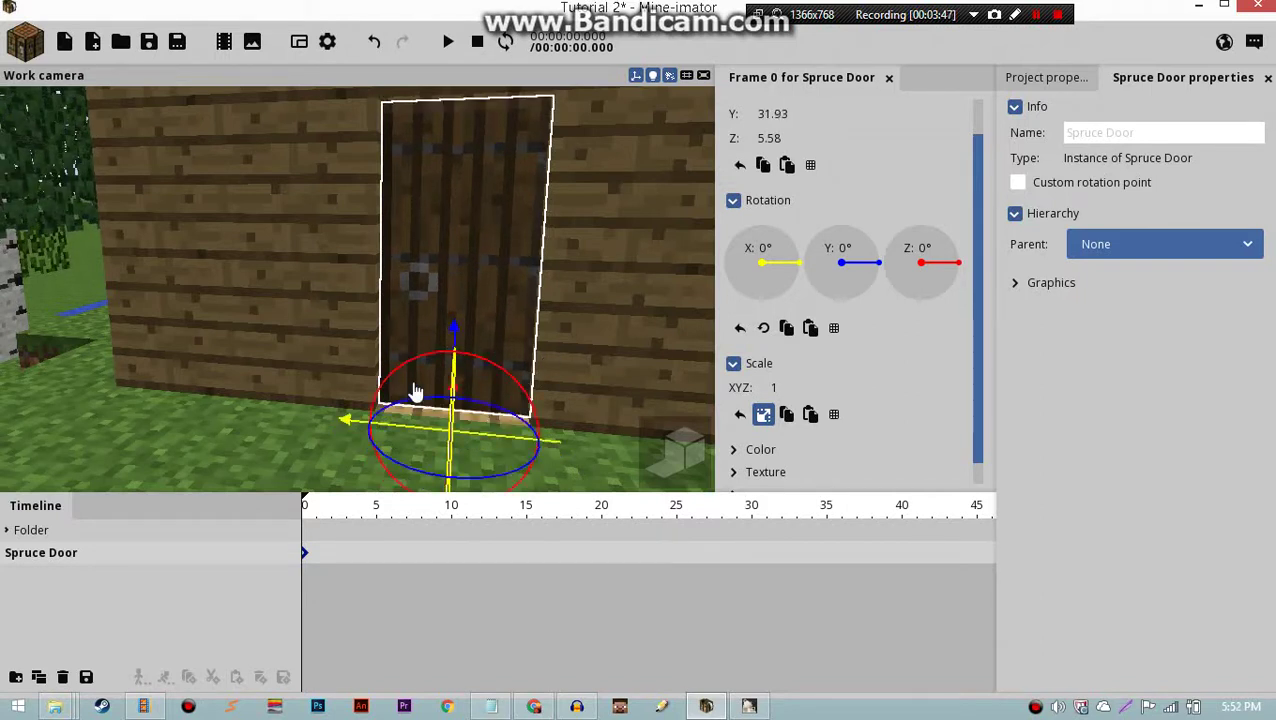
Rotate the Spruce Door about 1.05° around Y and enable its custom rotation point.
{"action": "mouse_move", "coordinate": [416, 473]}
{"action": "left_mouse_down"}
{"action": "mouse_move", "coordinate": [470, 504]}
{"action": "mouse_move", "coordinate": [401, 498]}
{"action": "mouse_move", "coordinate": [402, 486]}
{"action": "left_mouse_up"}
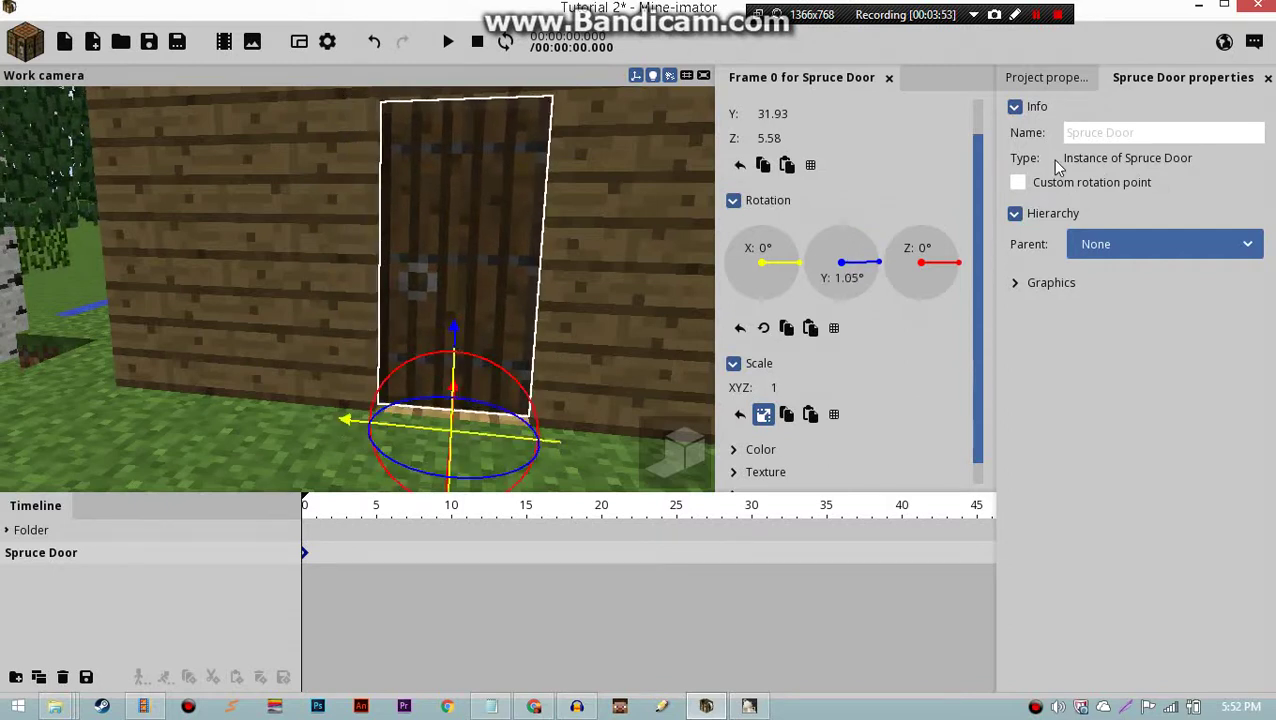
{"action": "left_click", "coordinate": [1018, 183]}
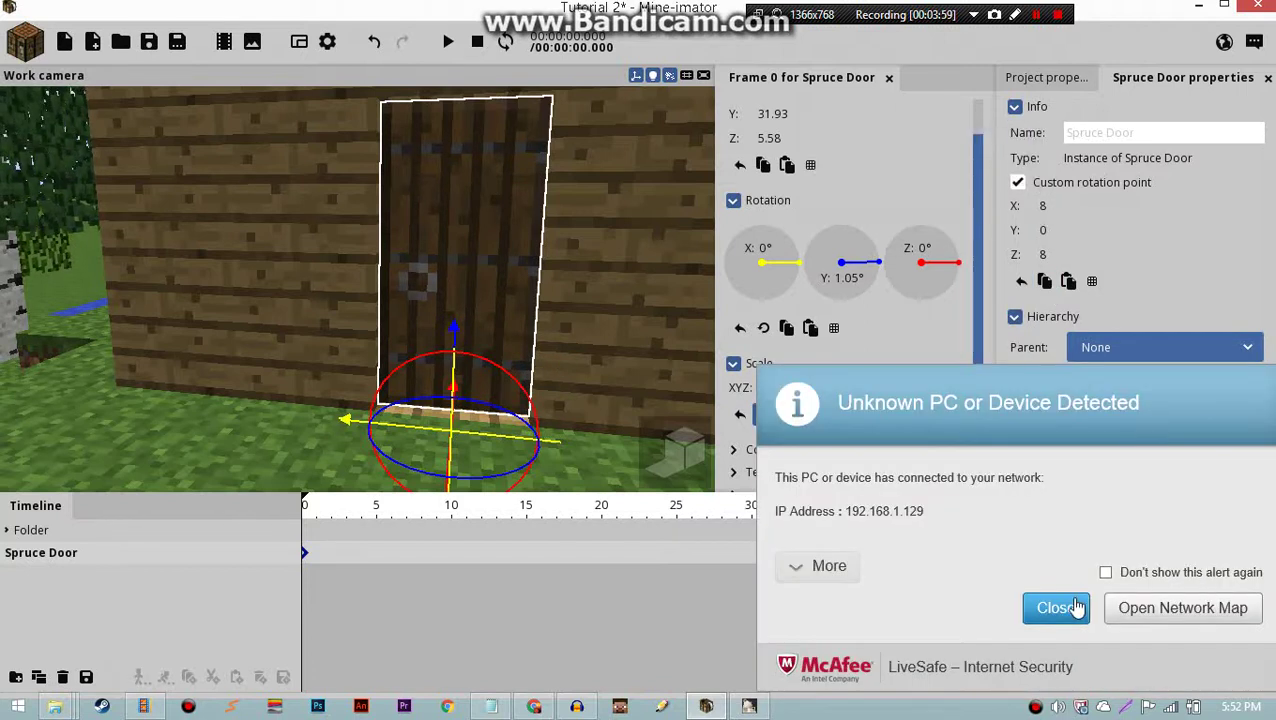
{"action": "left_click", "coordinate": [1056, 608]}
{"action": "left_click_drag", "start_coordinate": [1048, 204], "coordinate": [1062, 202]}
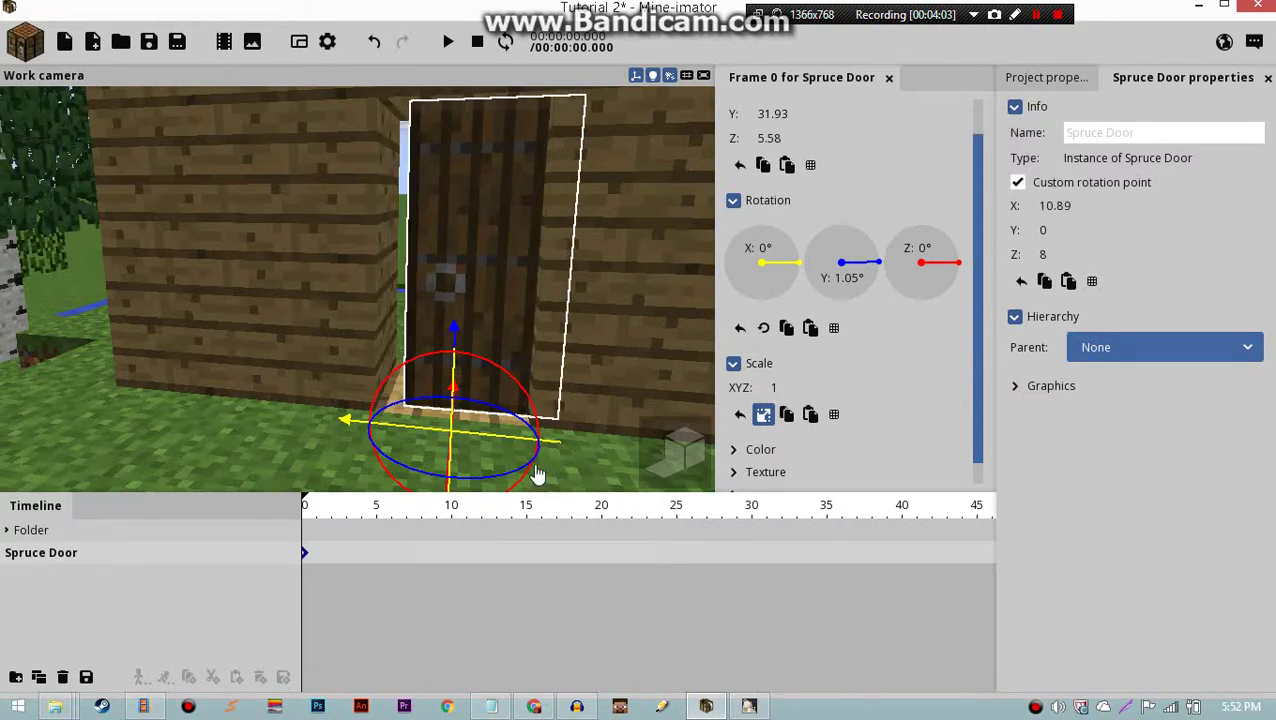
{"action": "left_click_drag", "start_coordinate": [549, 447], "coordinate": [492, 476]}
{"action": "key", "text": "ctrl+z"}
Set the Spruce Door's rotation point X to about 5.51 and realign the door with the doorway opening.
{"action": "left_click_drag", "start_coordinate": [1053, 212], "coordinate": [930, 264]}
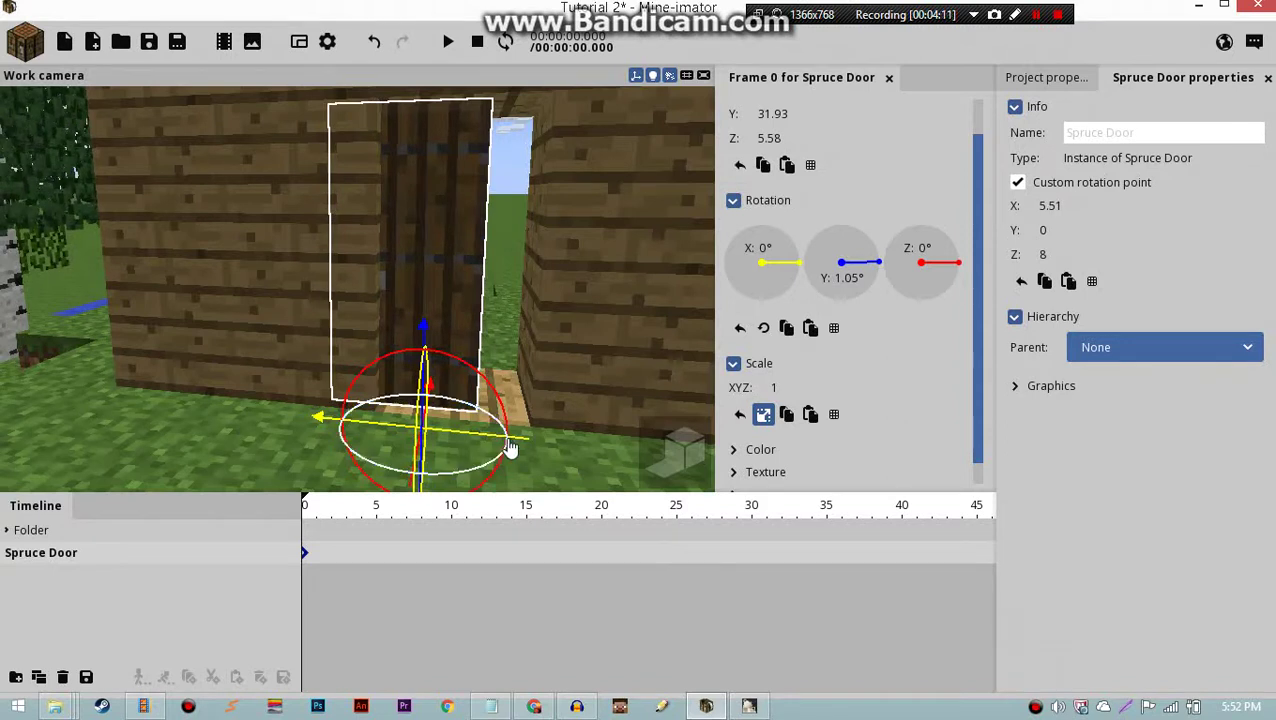
{"action": "left_click_drag", "start_coordinate": [530, 447], "coordinate": [482, 460]}
{"action": "key", "text": "ctrl+z"}
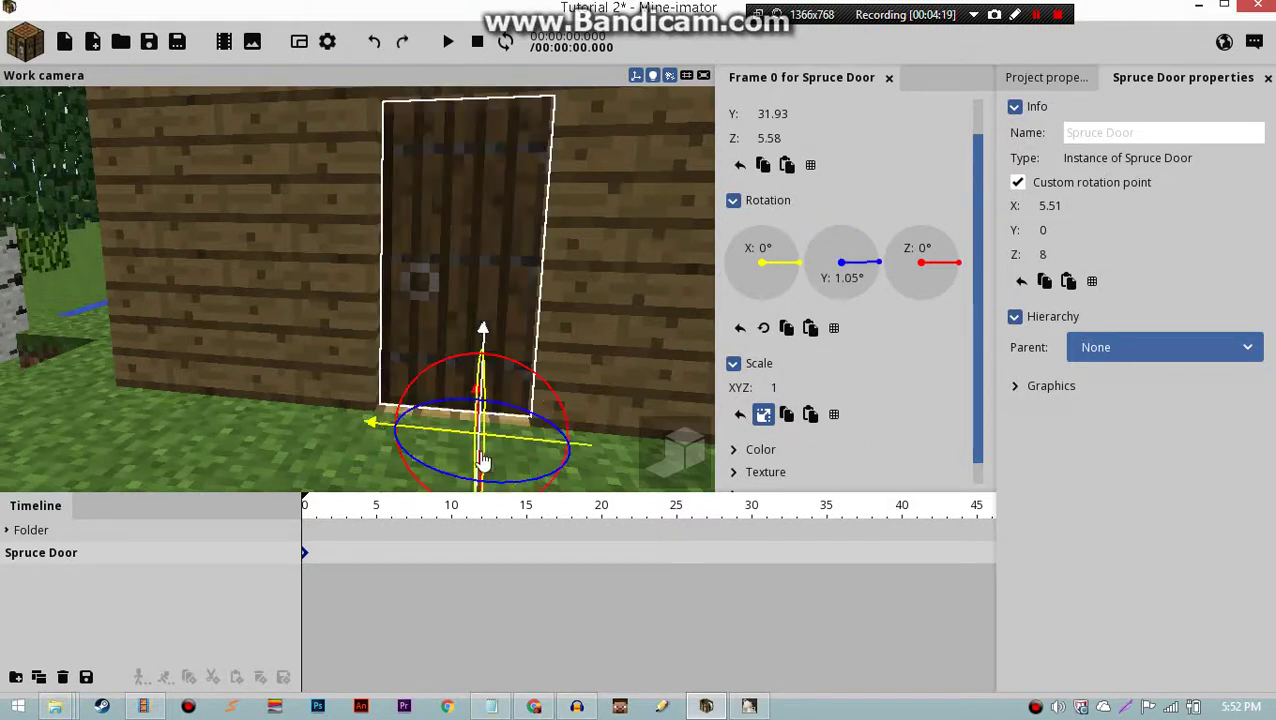
Keyframe the Spruce Door closed at frame 5, swung open to about 84.65° on Y at frame 8, and held open at frame 13.
{"action": "left_click", "coordinate": [381, 567]}
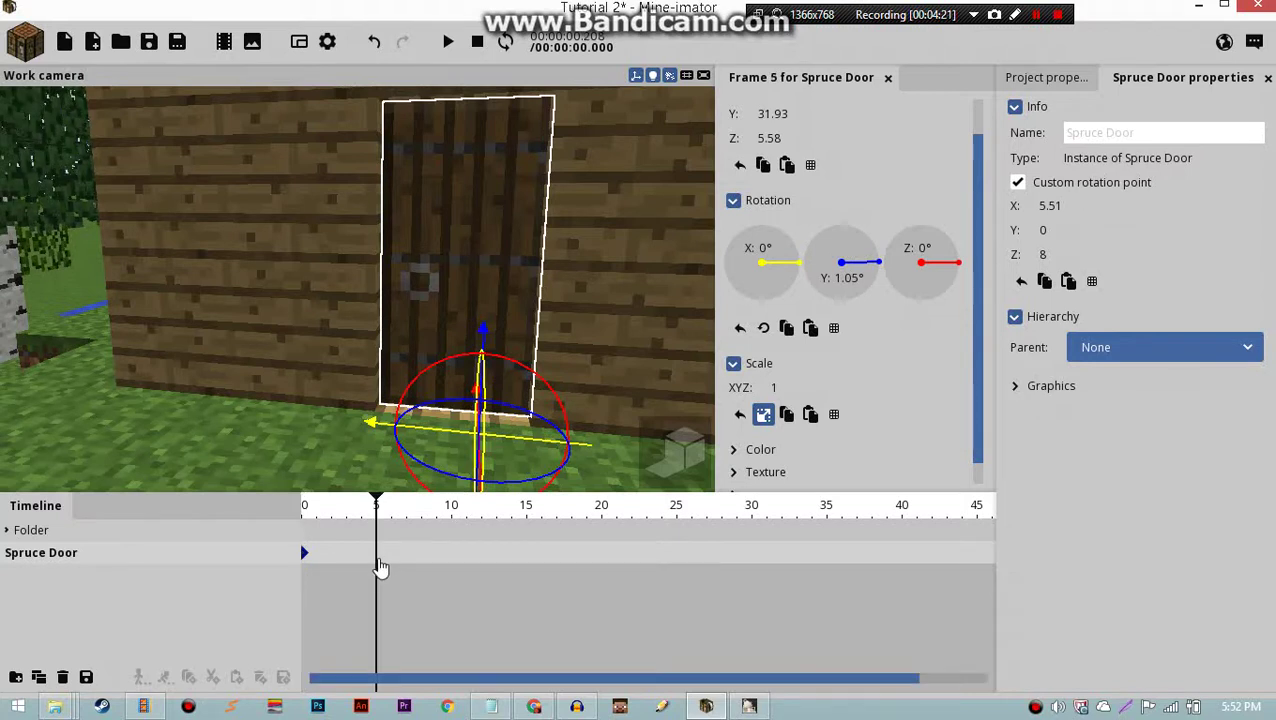
{"action": "left_click", "coordinate": [421, 572]}
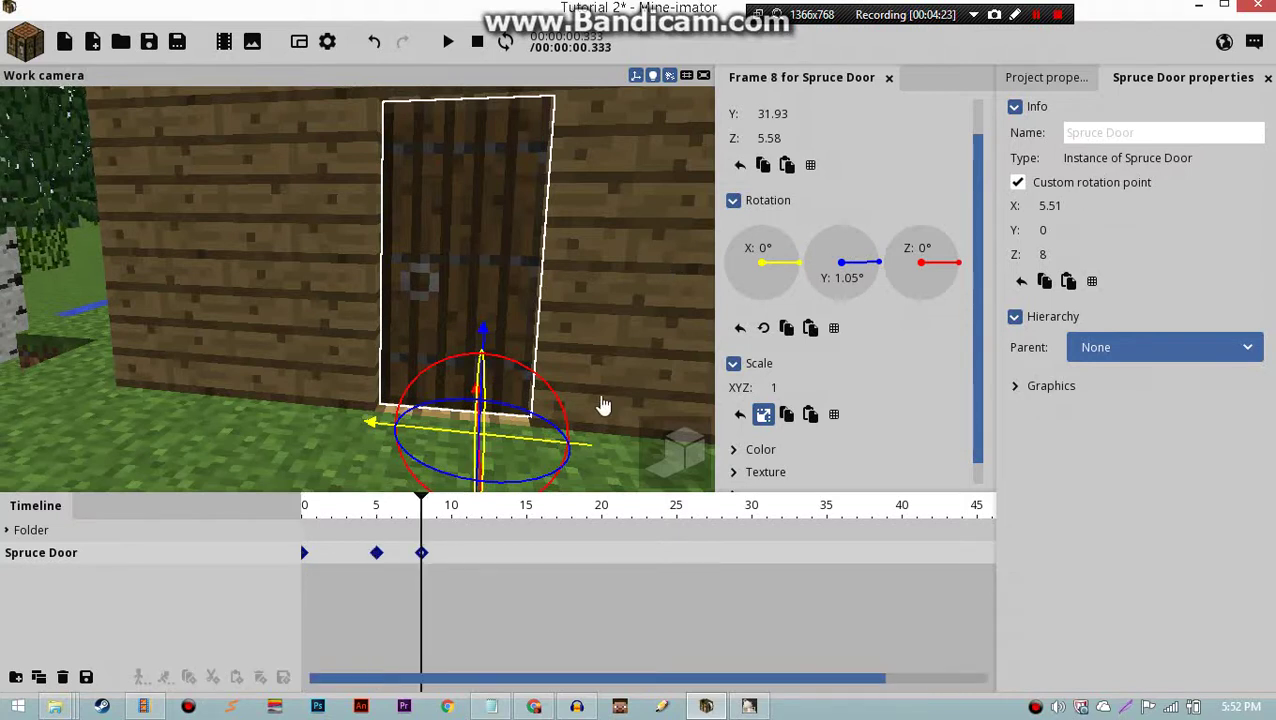
{"action": "left_click_drag", "start_coordinate": [448, 476], "coordinate": [708, 458]}
{"action": "right_click_drag", "start_coordinate": [398, 343], "coordinate": [400, 342]}
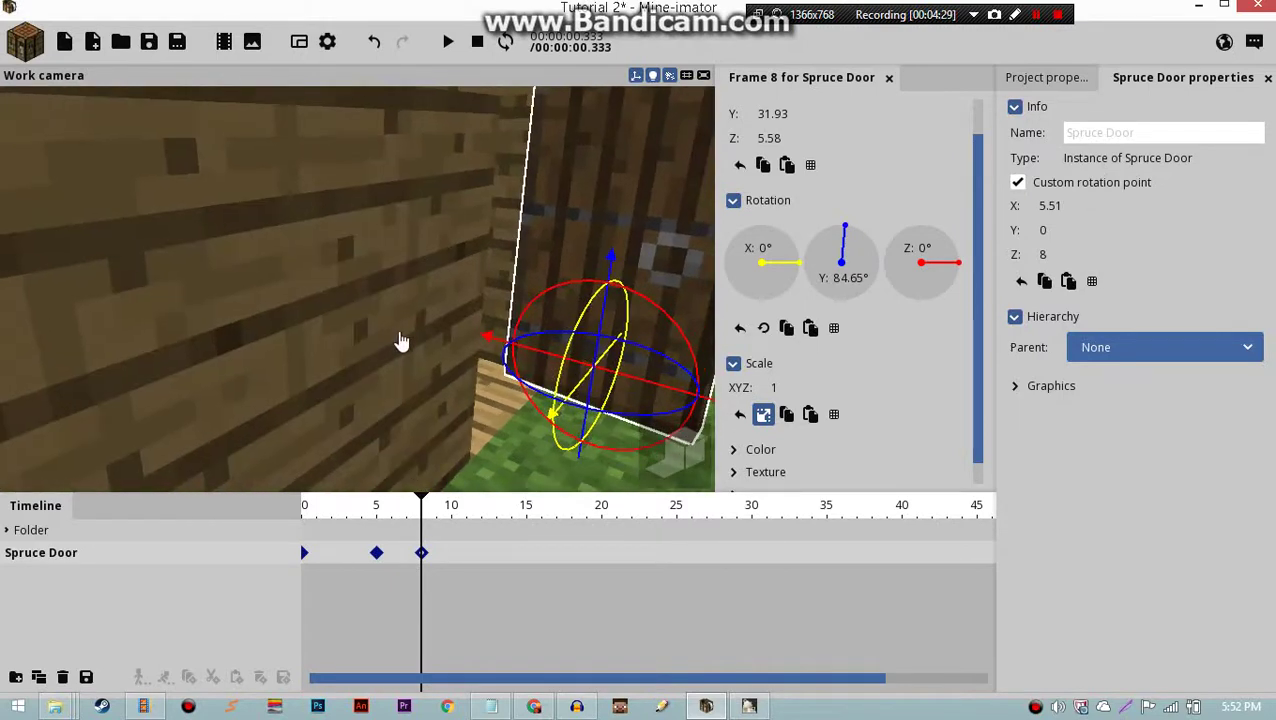
{"action": "left_click_drag", "start_coordinate": [447, 530], "coordinate": [517, 573]}
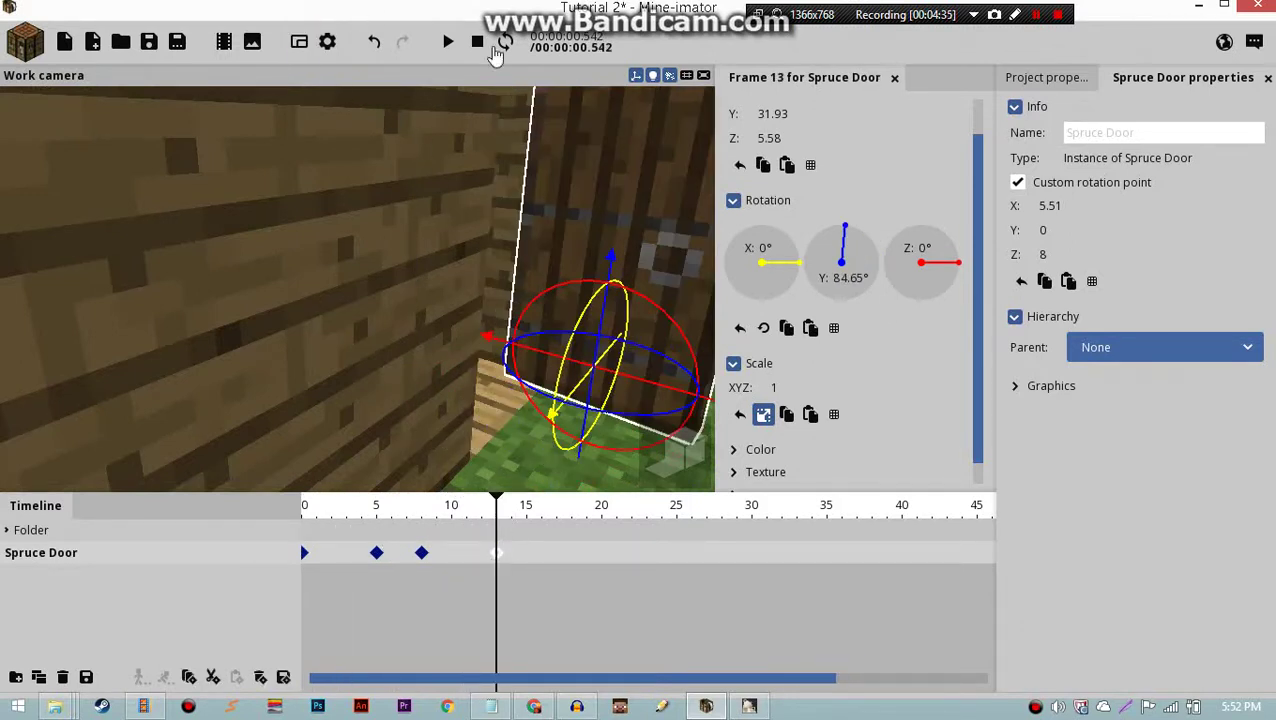
Play the door animation on loop, stop it and return the playhead to frame 5.
{"action": "left_click", "coordinate": [447, 44]}
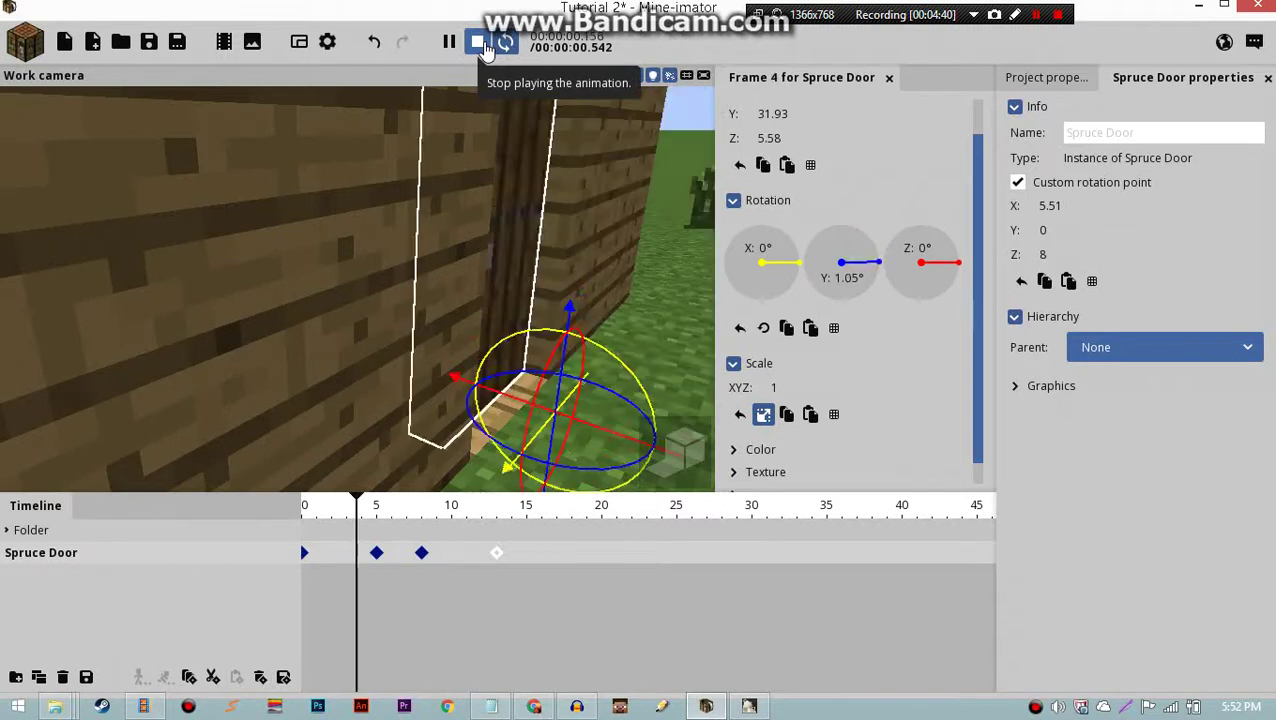
{"action": "left_click", "coordinate": [481, 47]}
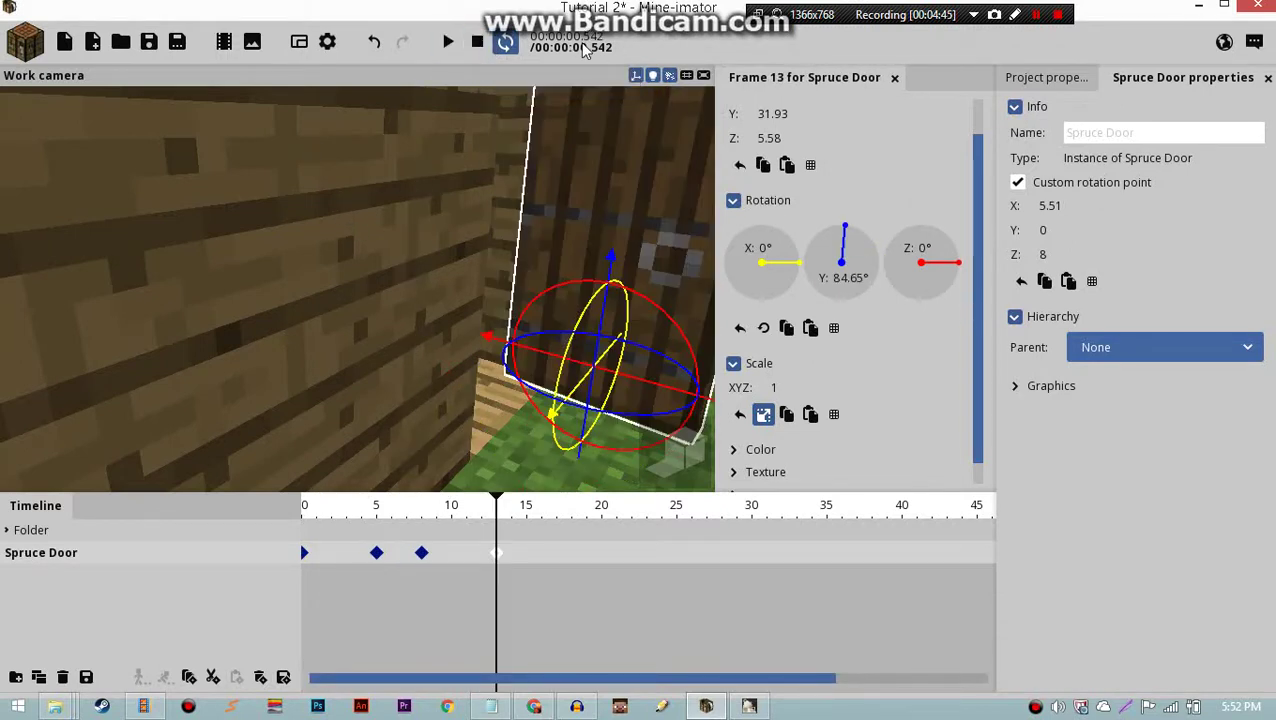
{"action": "left_click_drag", "start_coordinate": [485, 505], "coordinate": [379, 535]}
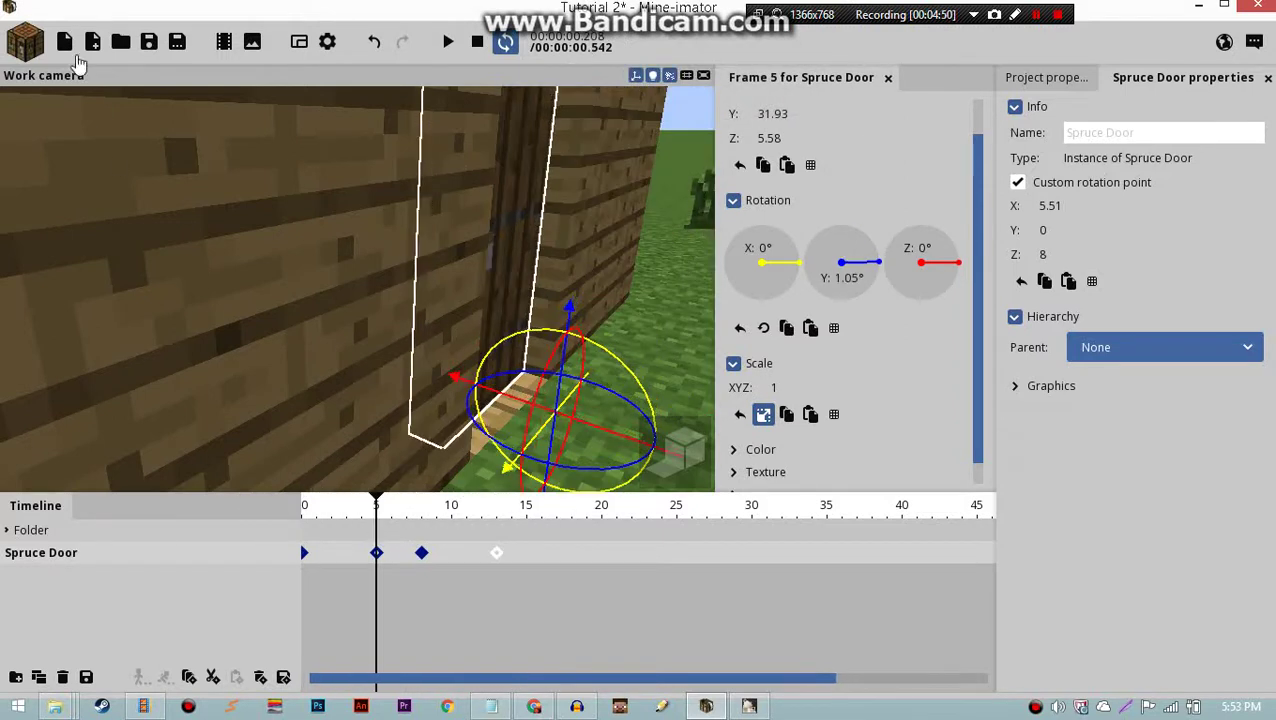
Create an audio track and add a keyframe to it at frame 4.
{"action": "left_click", "coordinate": [28, 42]}
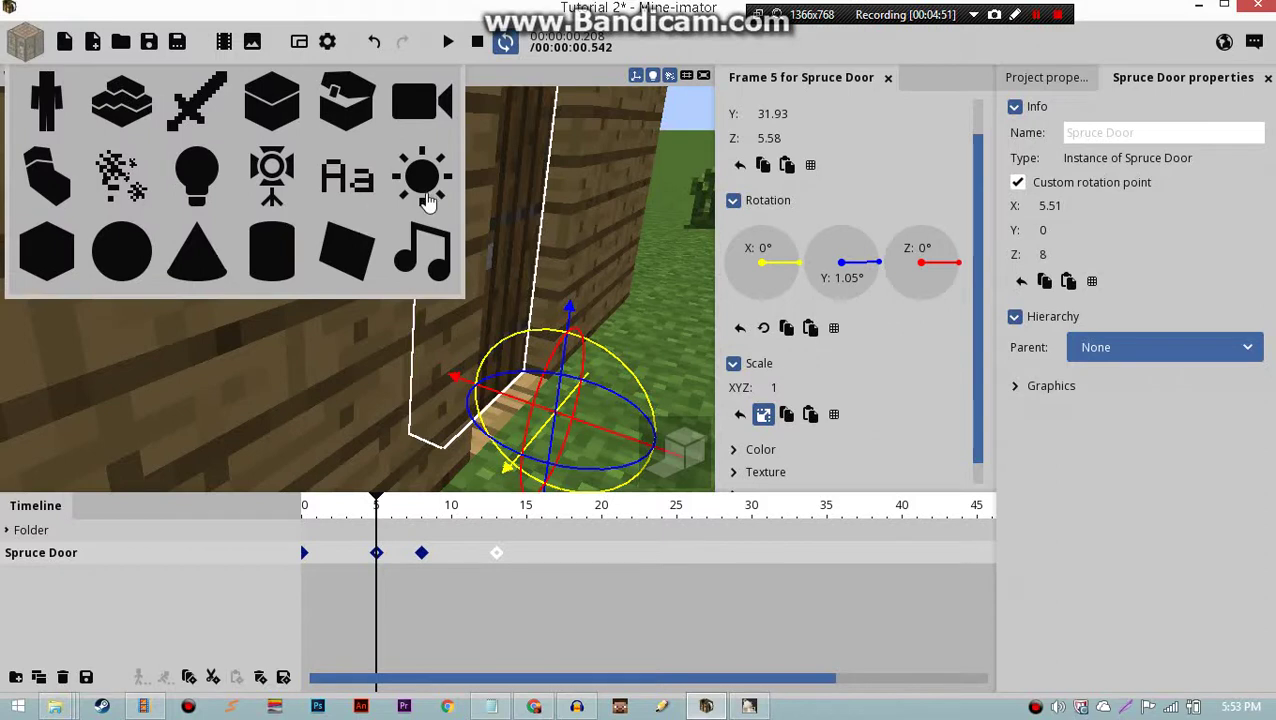
{"action": "left_click", "coordinate": [437, 262]}
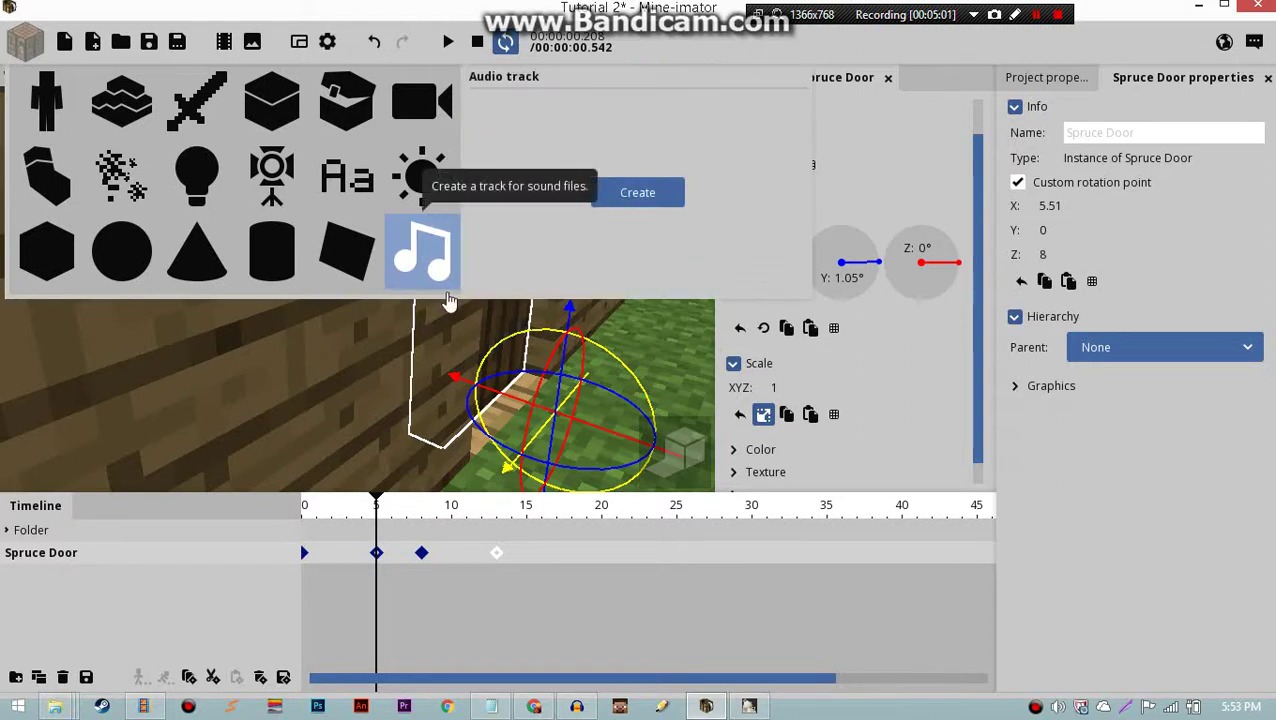
{"action": "left_click", "coordinate": [634, 200]}
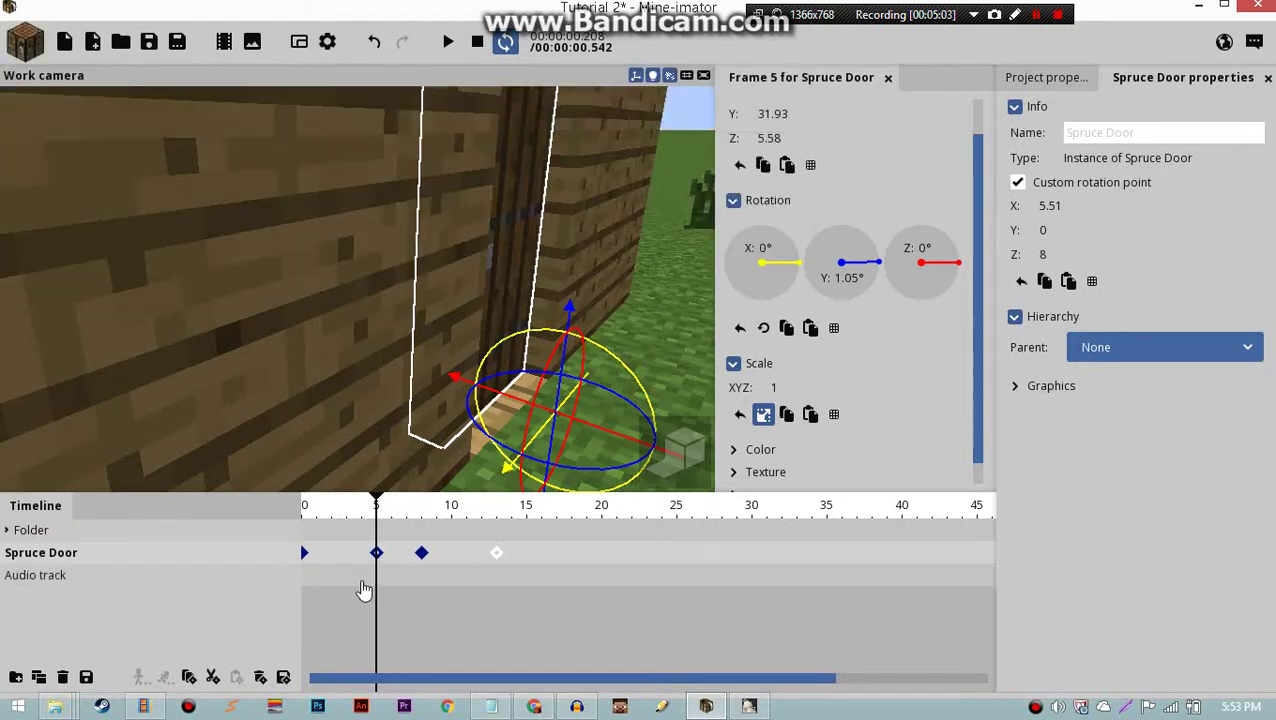
{"action": "left_click", "coordinate": [363, 580]}
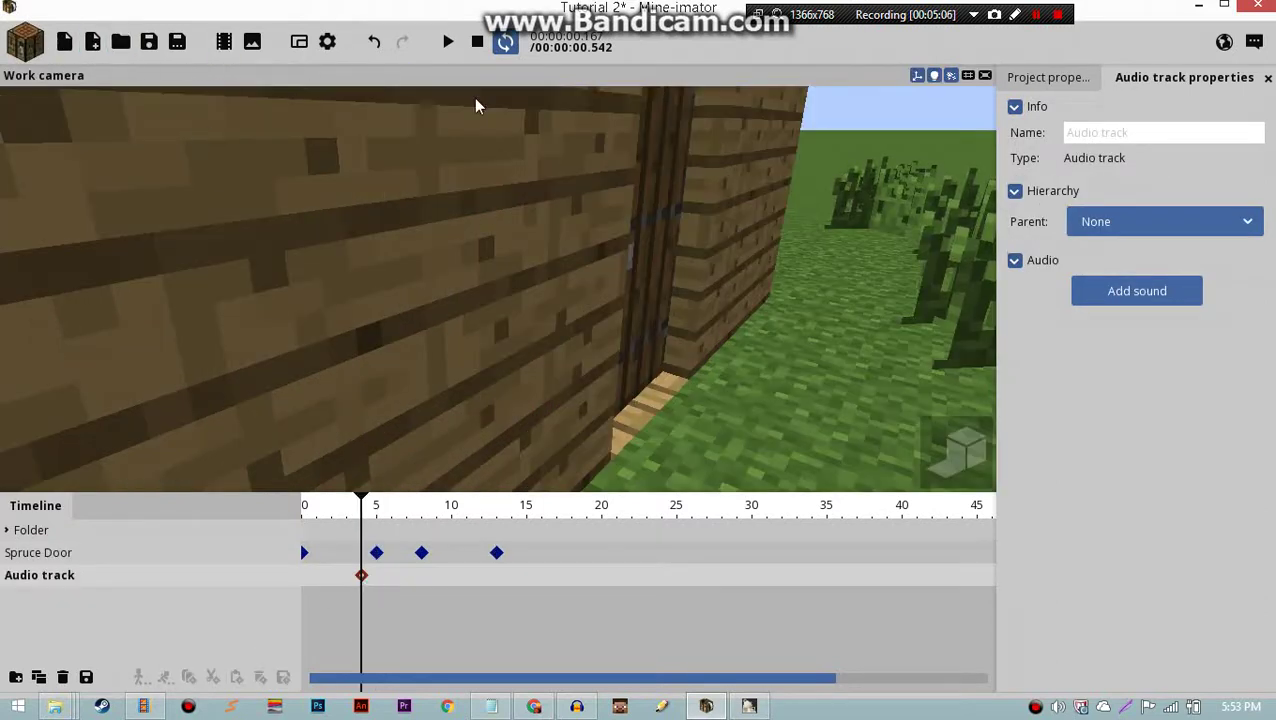
Start adding a sound to the audio track and browse to the inner Minecraft Sound Pack - 1.10 folder in the Desktop's RED folder.
{"action": "left_click", "coordinate": [1102, 298]}
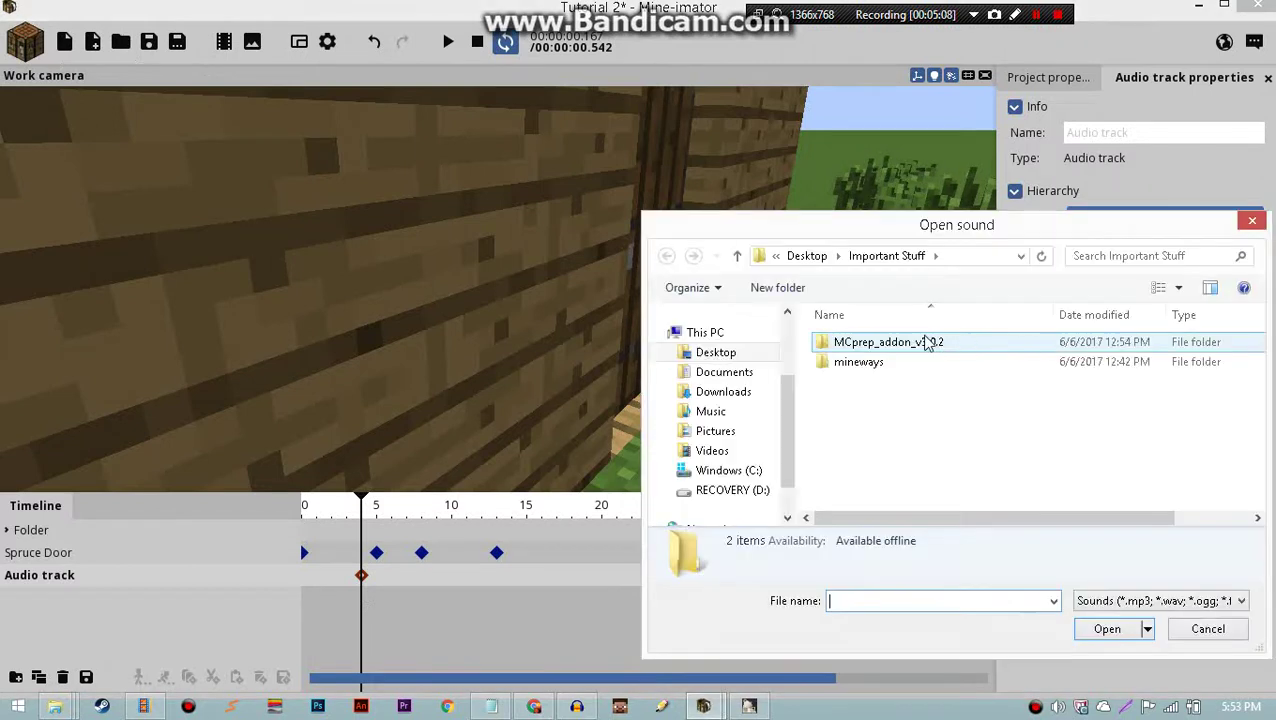
{"action": "left_click", "coordinate": [715, 479]}
{"action": "left_click", "coordinate": [826, 598]}
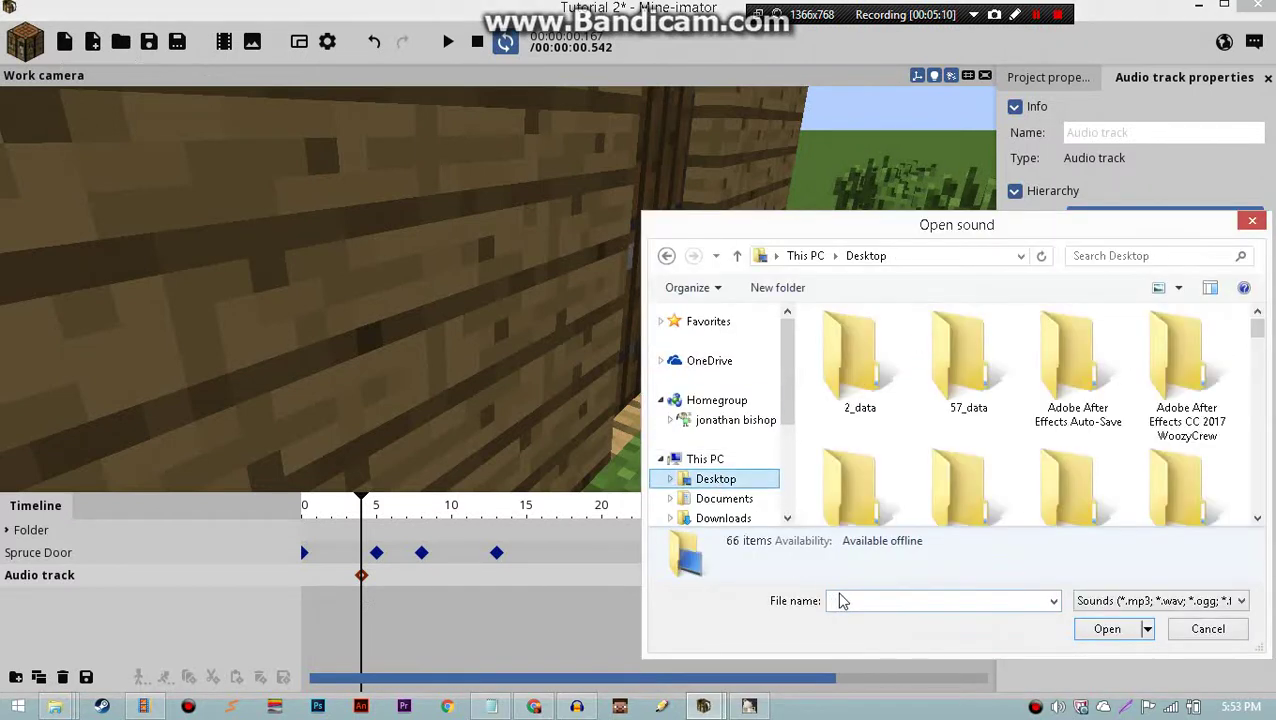
{"action": "type", "text": "RED"}
{"action": "key", "text": "Return"}
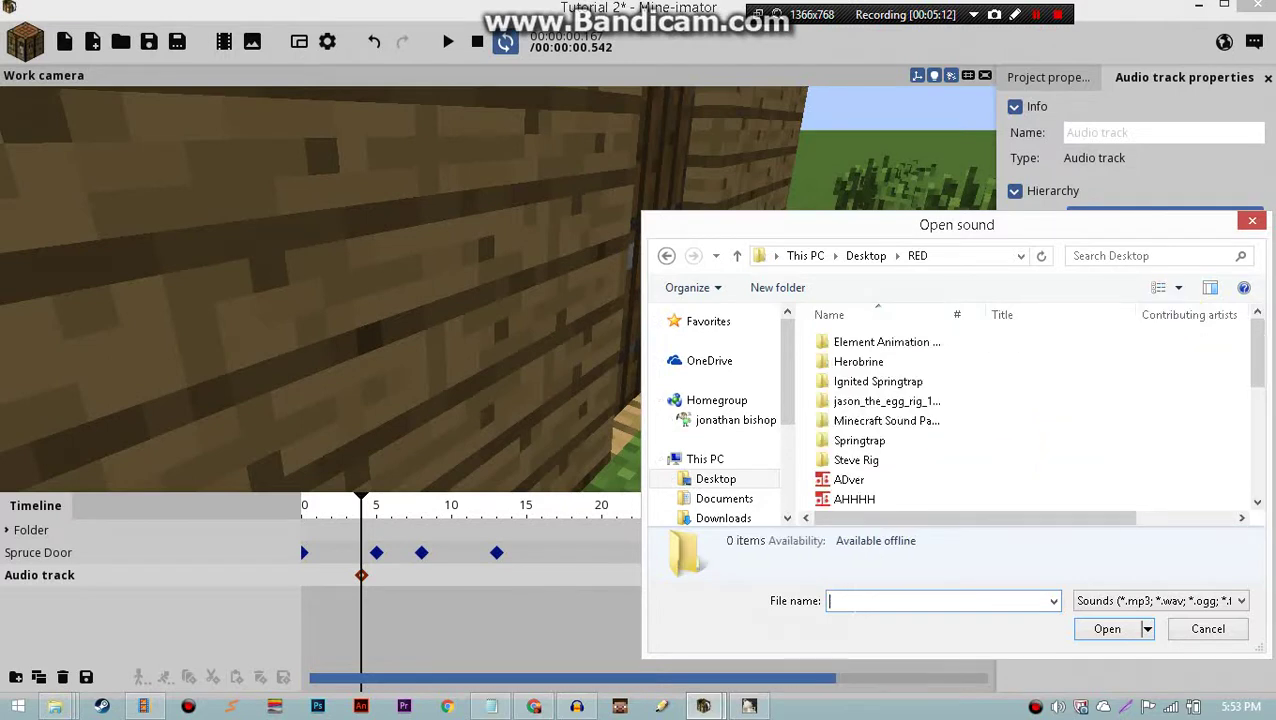
{"action": "double_click", "coordinate": [903, 420]}
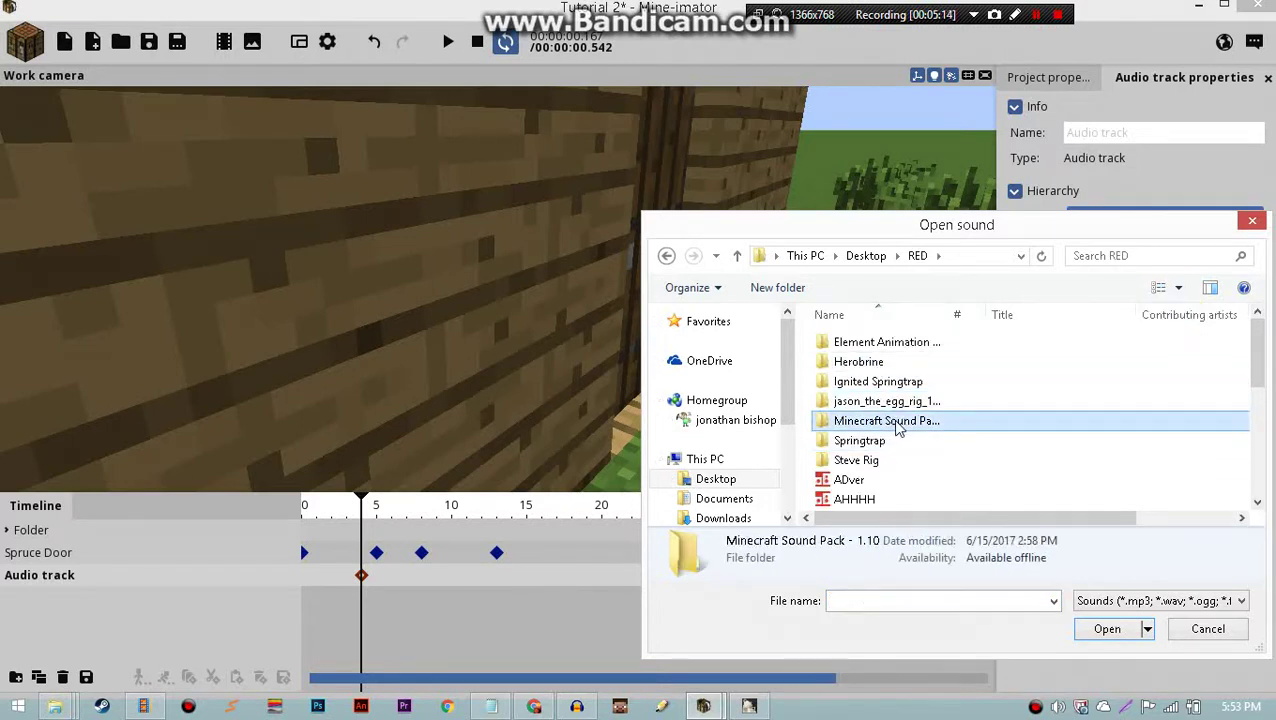
{"action": "double_click", "coordinate": [900, 344]}
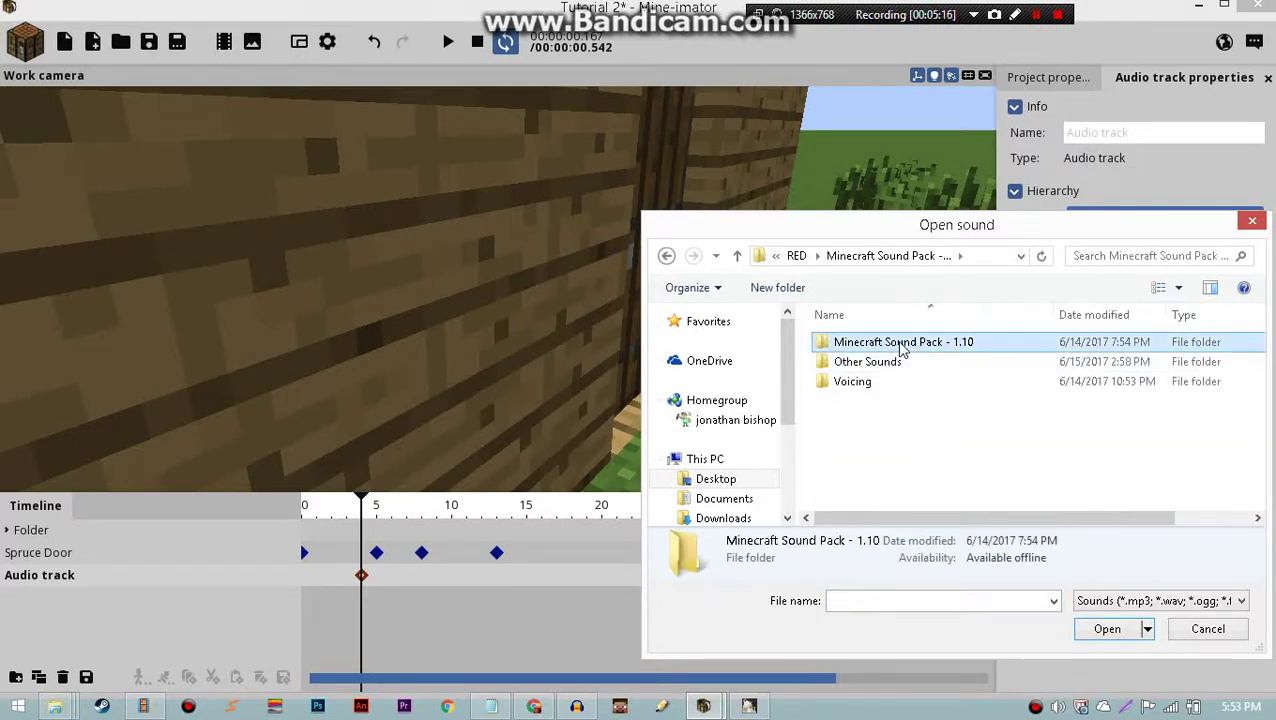
{"action": "left_click", "coordinate": [667, 262]}
{"action": "left_click", "coordinate": [852, 381]}
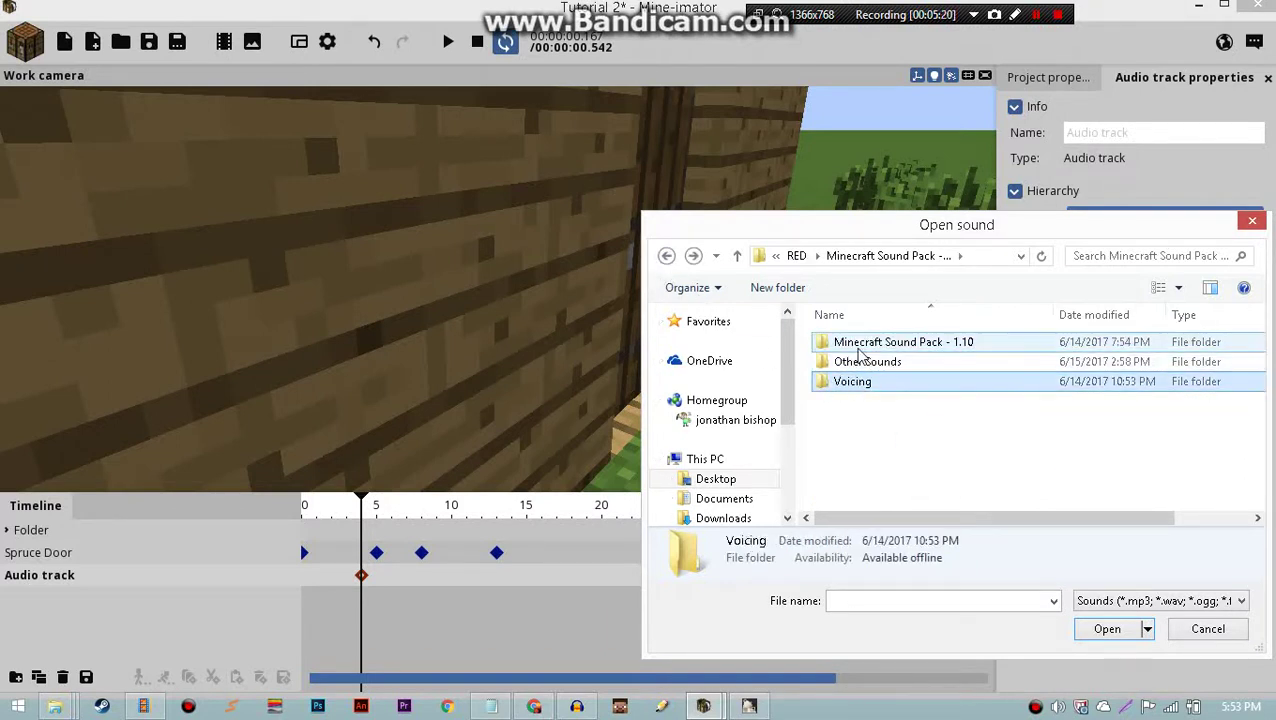
{"action": "double_click", "coordinate": [858, 350]}
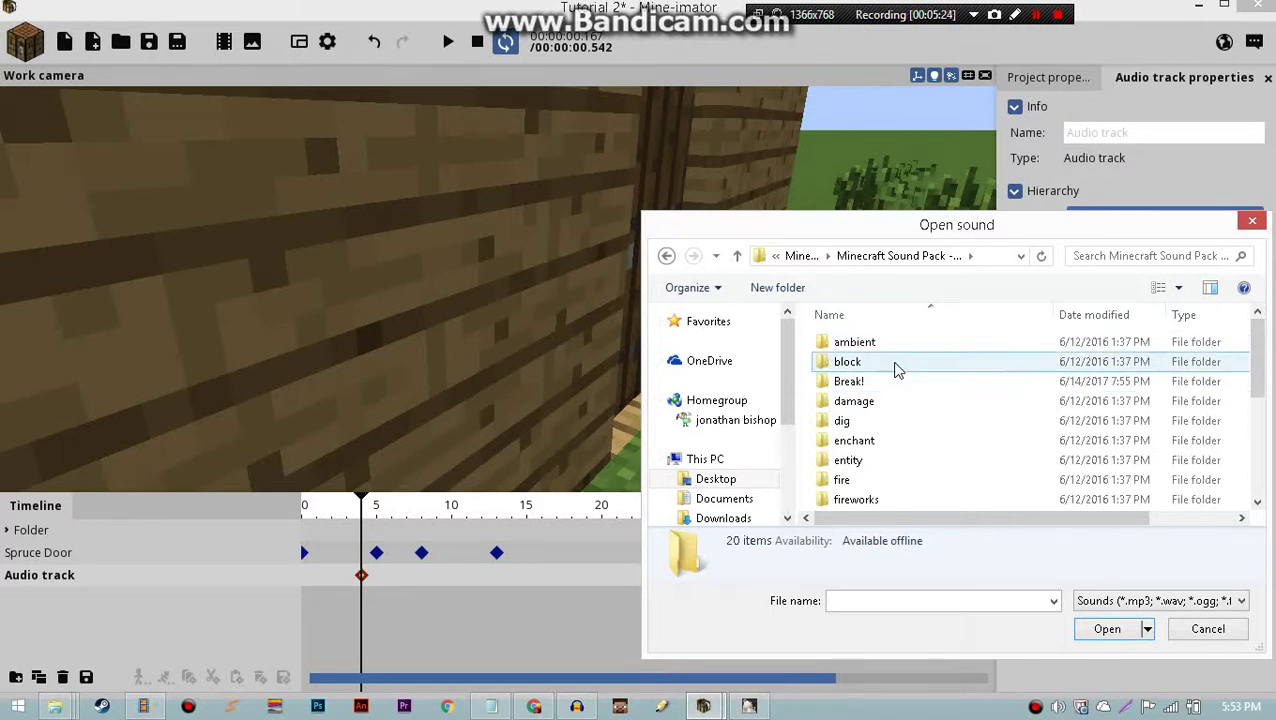
Add the sound open2.ogg from the block/wooden_door folder to the audio track.
{"action": "double_click", "coordinate": [893, 363]}
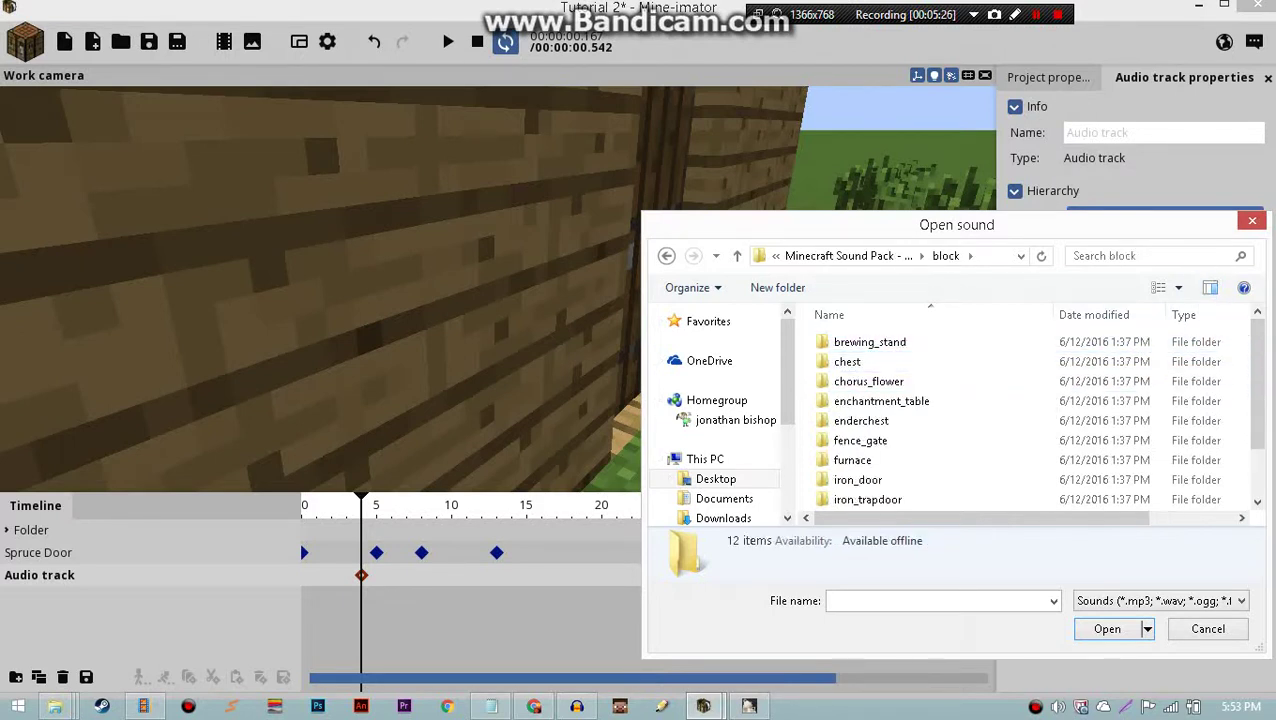
{"action": "scroll", "coordinate": [890, 478], "scroll_direction": "down", "scroll_amount": 1}
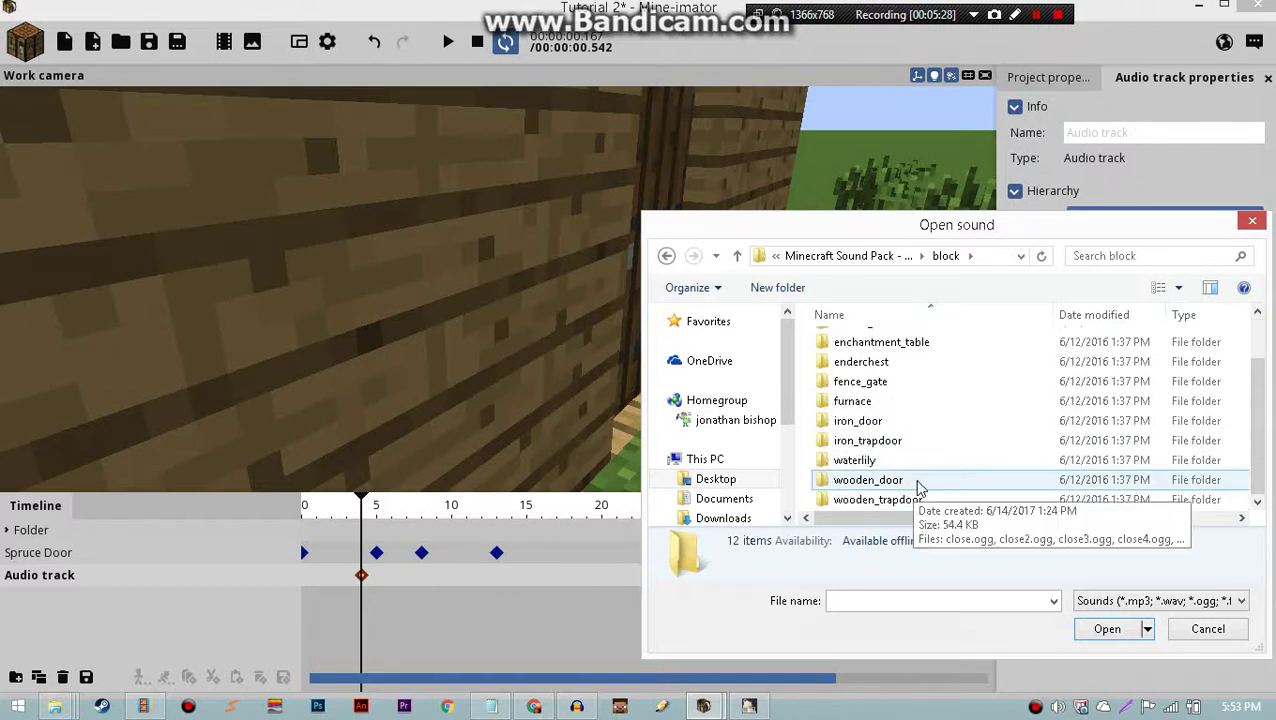
{"action": "left_click", "coordinate": [900, 480]}
{"action": "left_click", "coordinate": [1100, 630]}
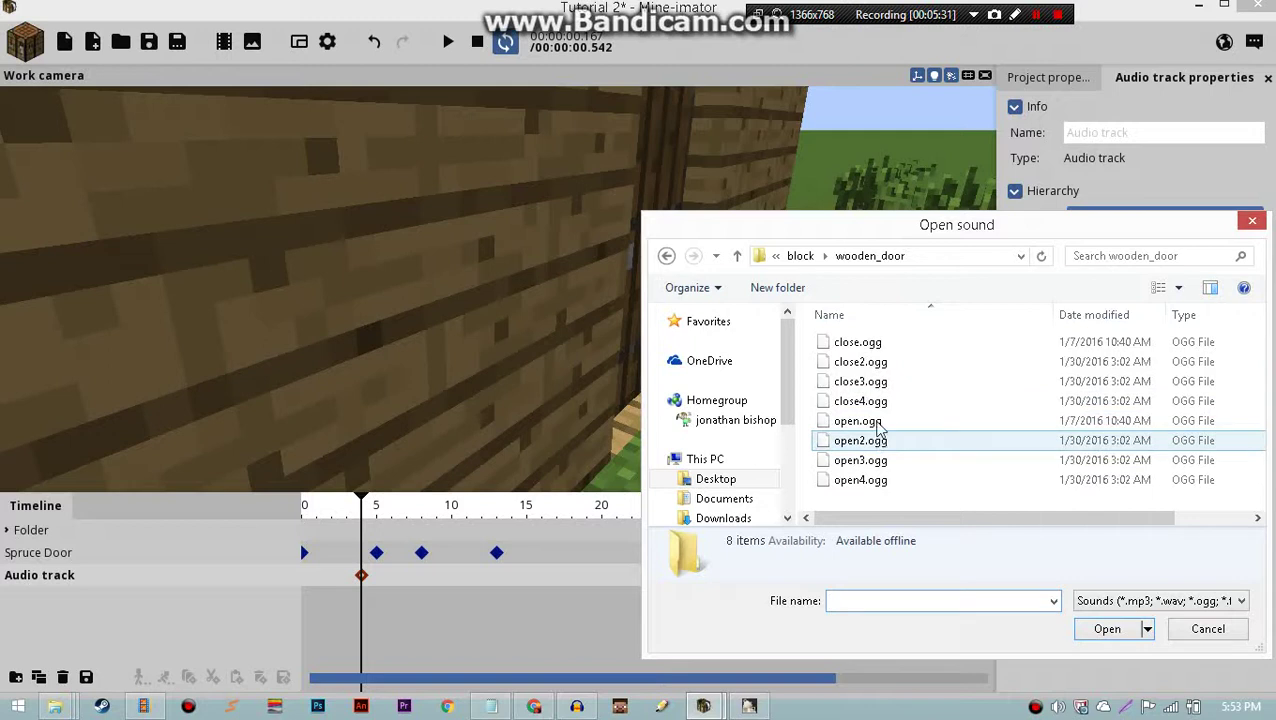
{"action": "left_click", "coordinate": [862, 441]}
{"action": "left_click", "coordinate": [1107, 629]}
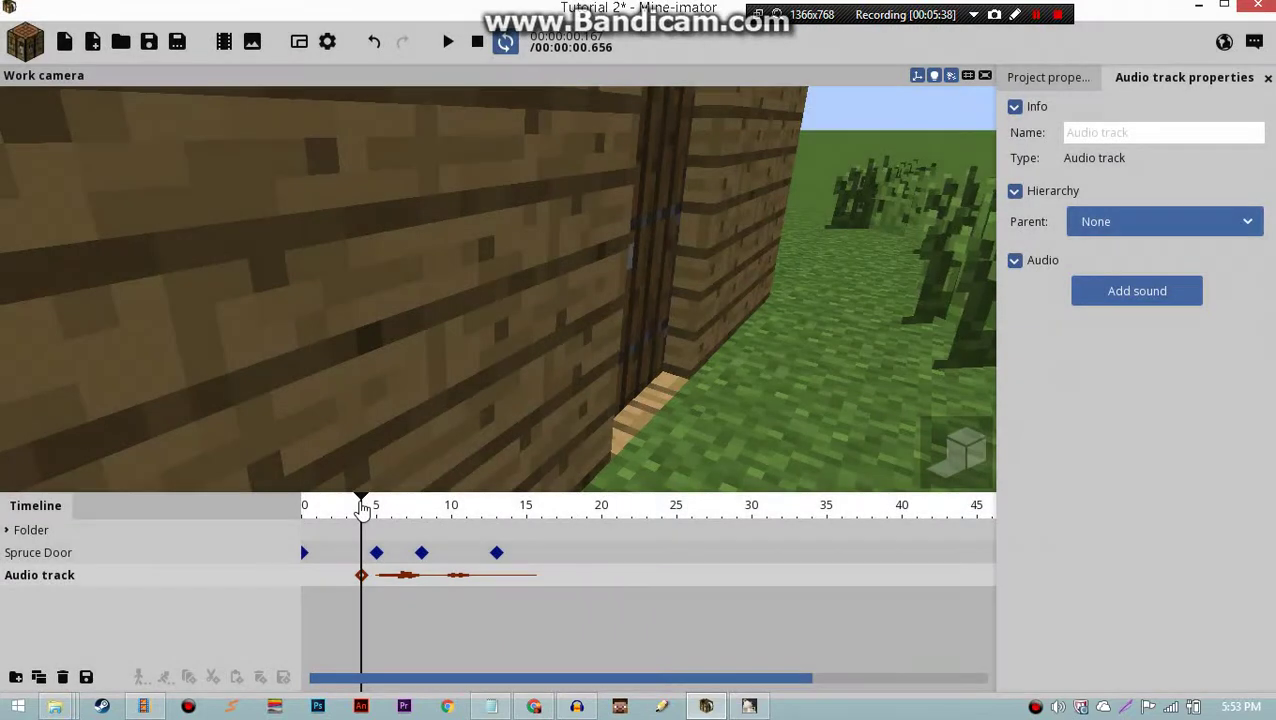
Play the door animation with its opening sound from near the start of the timeline and stop it.
{"action": "left_click", "coordinate": [316, 510]}
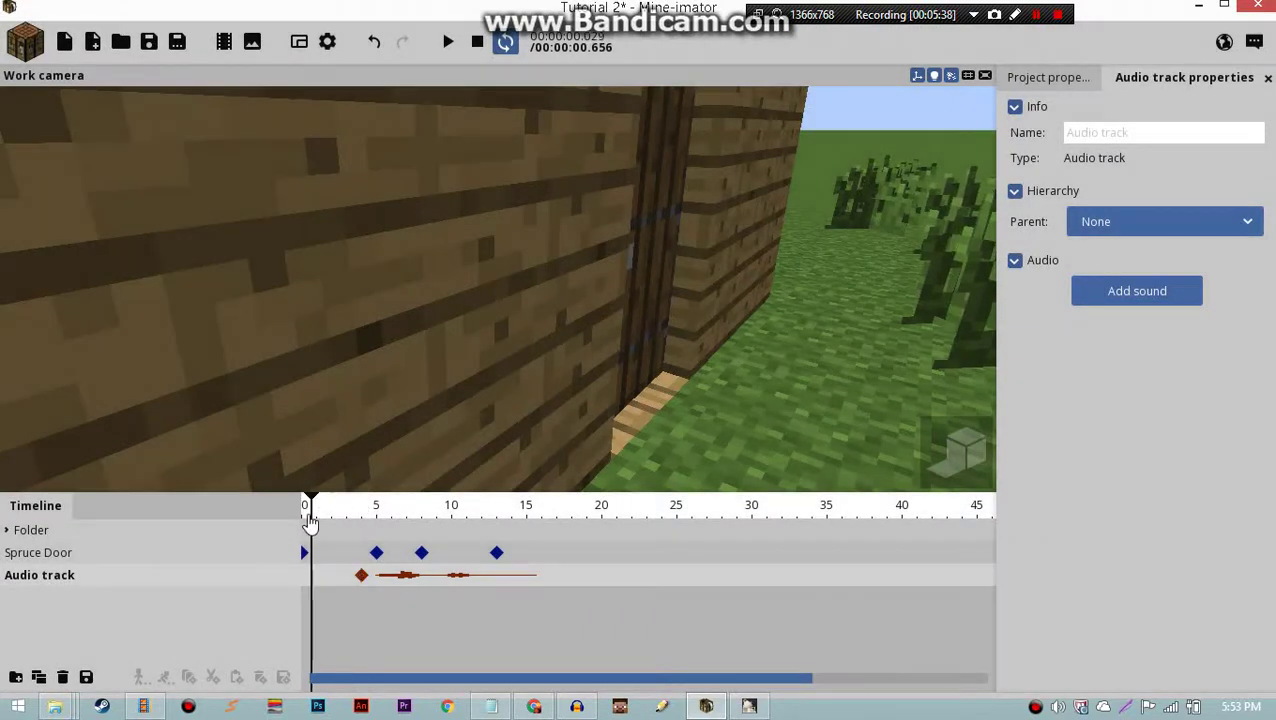
{"action": "left_click", "coordinate": [445, 42]}
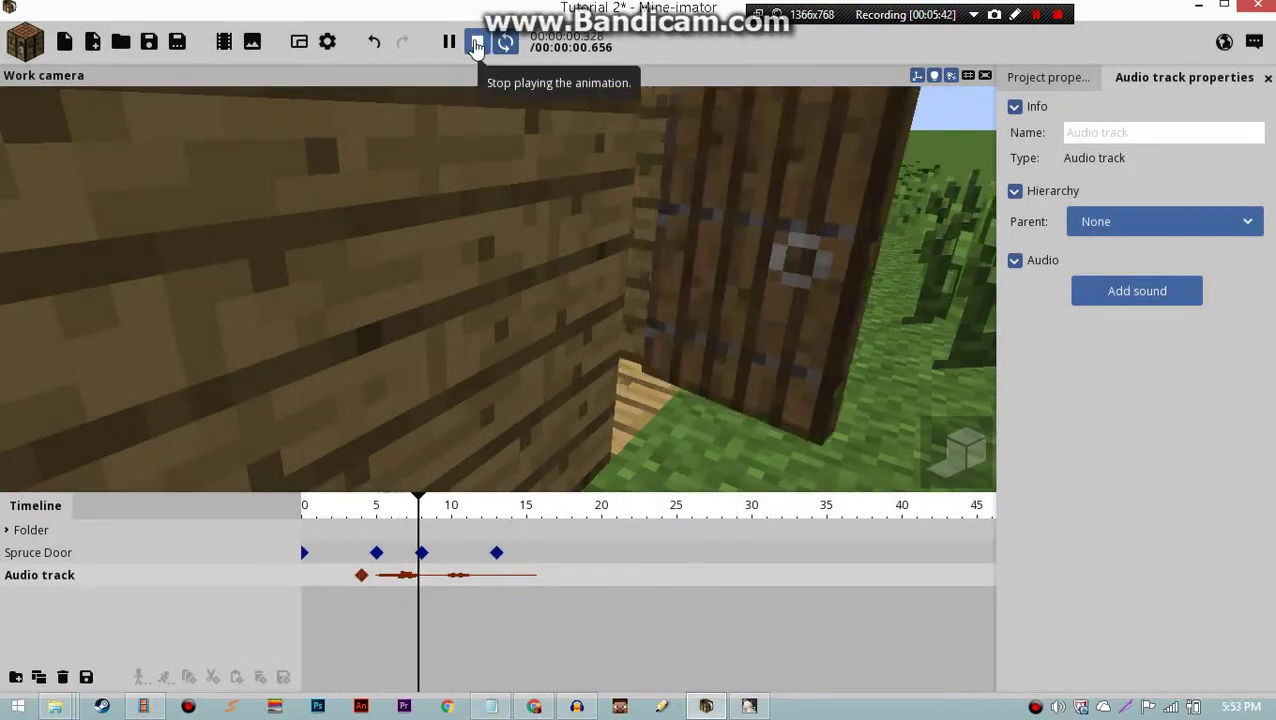
{"action": "left_click", "coordinate": [477, 44]}
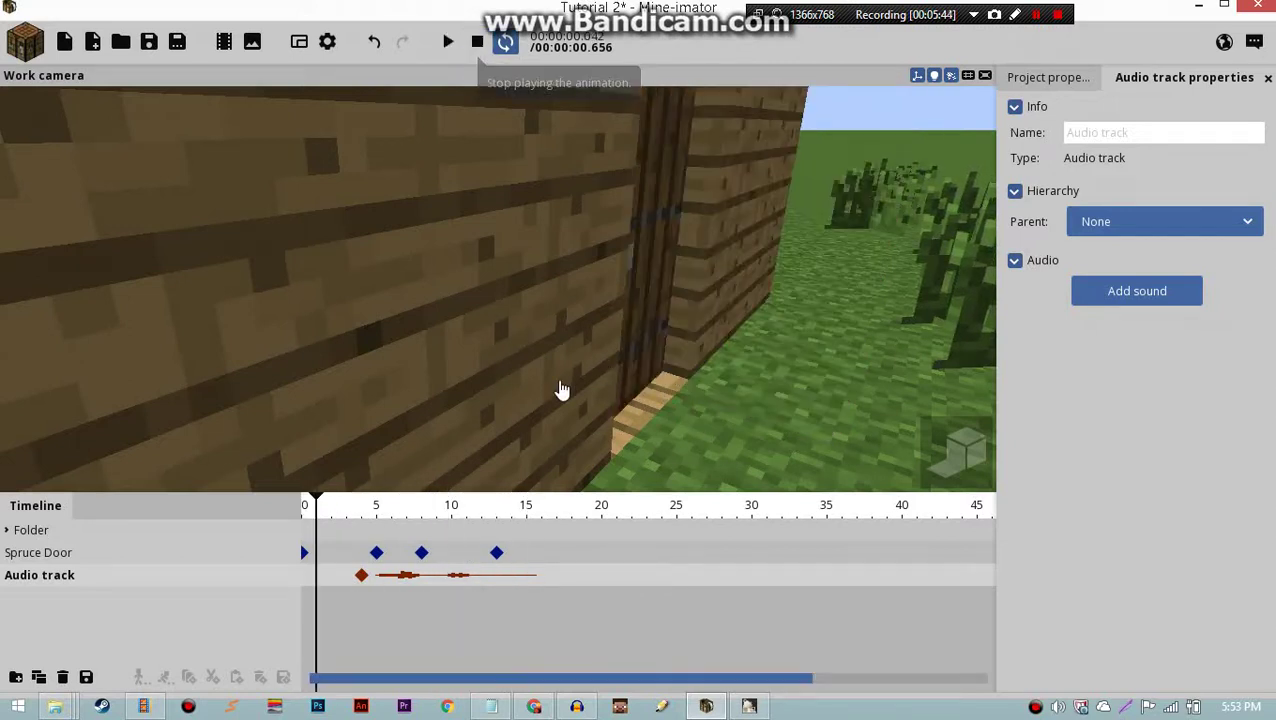
Trim the open2 clip on the audio track to an end time of -0.14 seconds.
{"action": "left_click", "coordinate": [464, 522]}
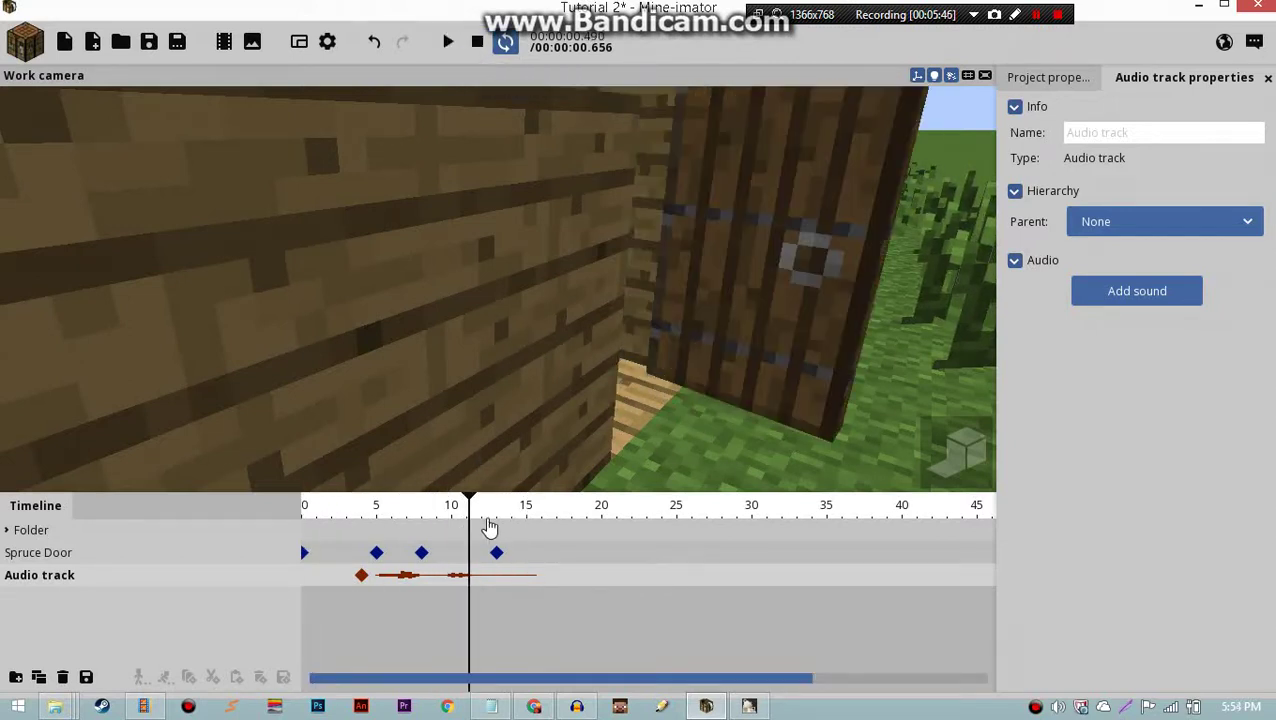
{"action": "left_click", "coordinate": [471, 577]}
{"action": "left_click_drag", "start_coordinate": [456, 585], "coordinate": [444, 589]}
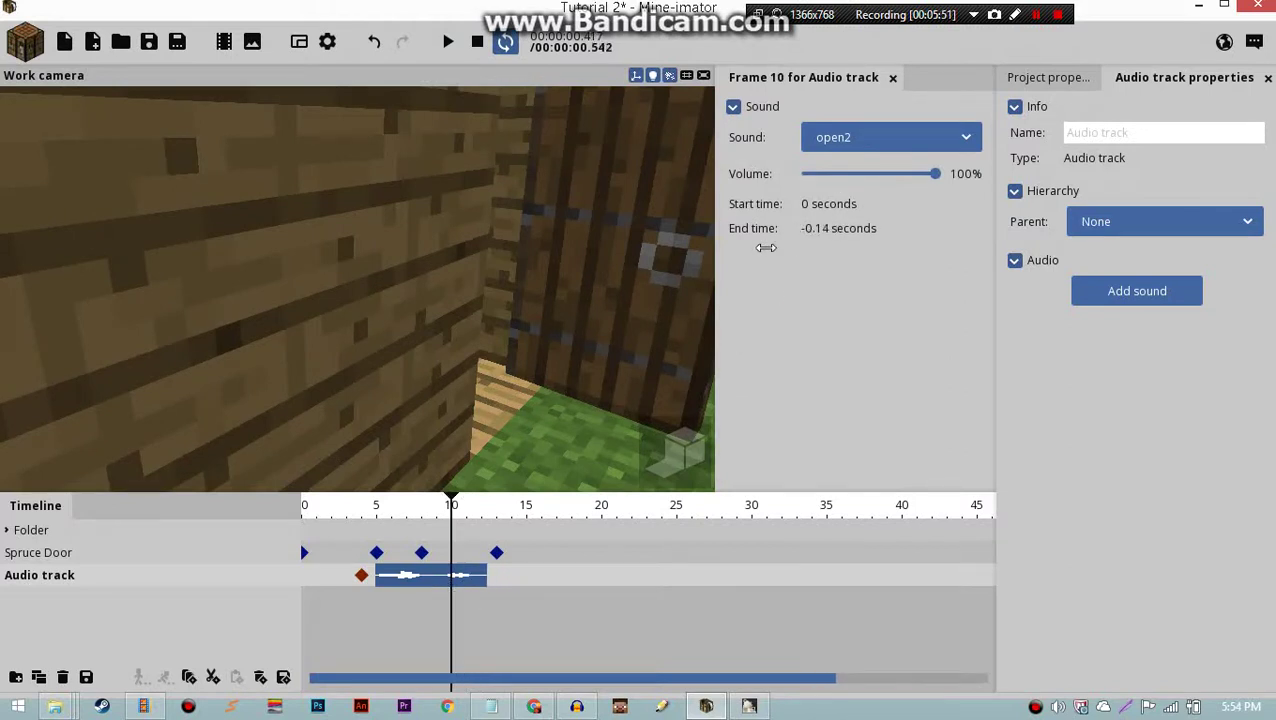
Play the animation with the trimmed door sound from frame 0 and stop it.
{"action": "left_click_drag", "start_coordinate": [415, 518], "coordinate": [284, 517]}
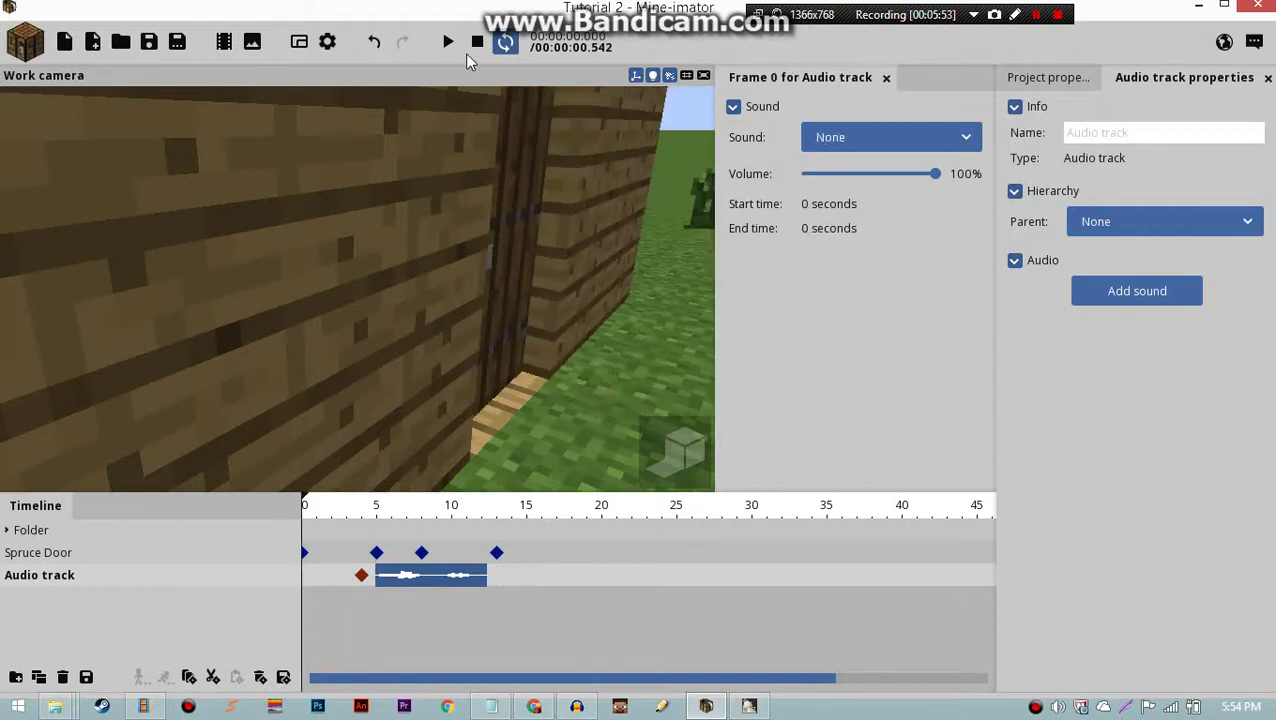
{"action": "left_click", "coordinate": [450, 40]}
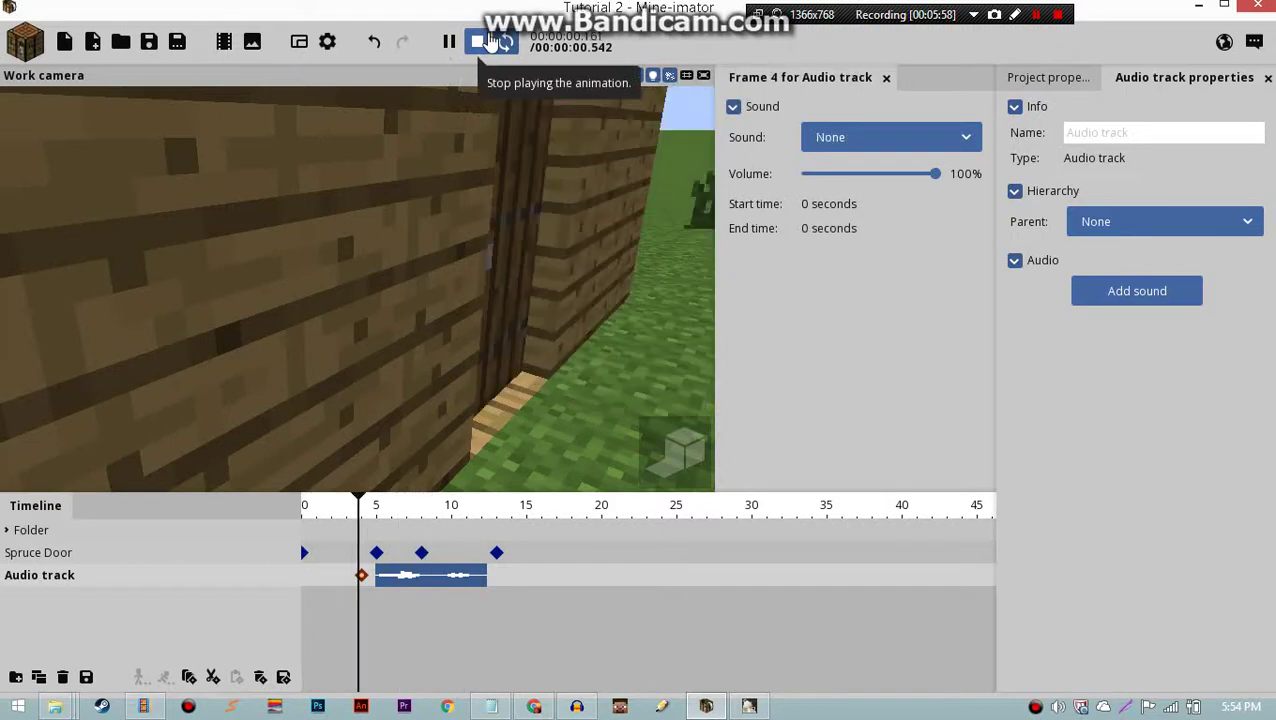
{"action": "left_click", "coordinate": [477, 41]}
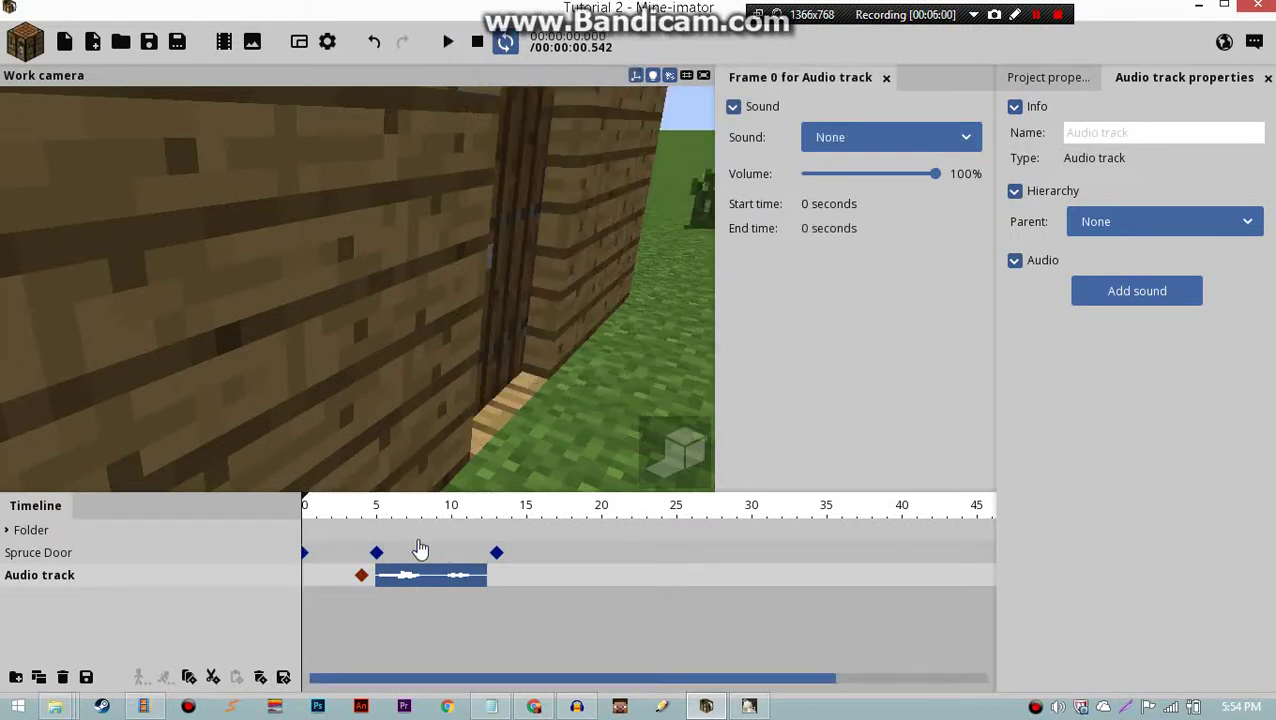
Check the audio keyframe and sound clip, replay the door animation from frame 2 and stop it.
{"action": "left_click", "coordinate": [376, 576]}
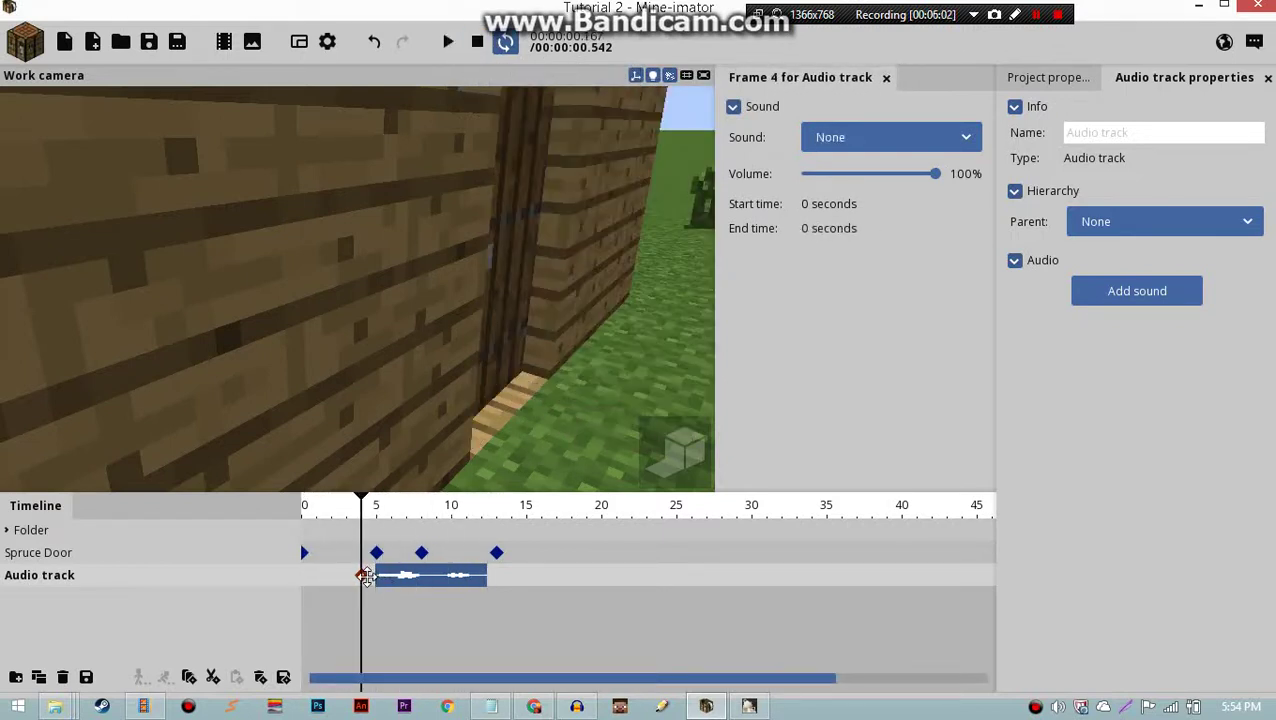
{"action": "mouse_move", "coordinate": [404, 577]}
{"action": "left_mouse_down"}
{"action": "mouse_move", "coordinate": [375, 578]}
{"action": "mouse_move", "coordinate": [420, 577]}
{"action": "left_mouse_up"}
{"action": "left_click", "coordinate": [411, 578]}
{"action": "left_click_drag", "start_coordinate": [426, 527], "coordinate": [336, 512]}
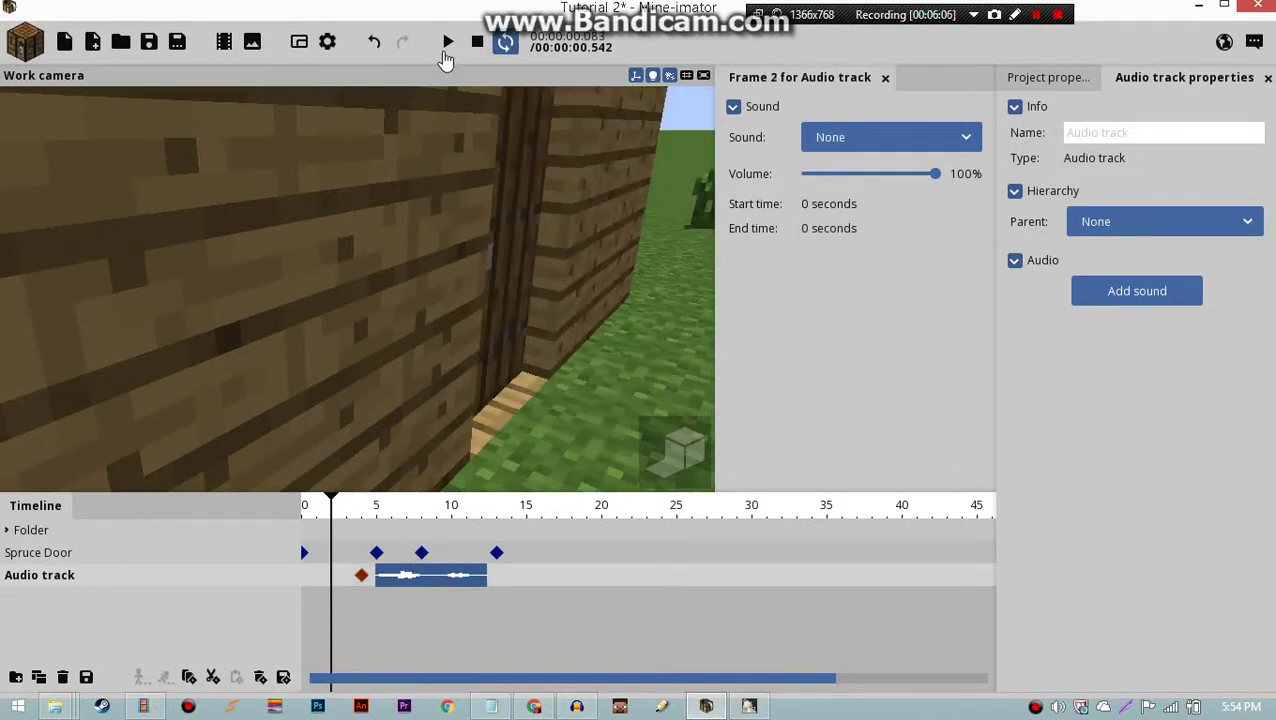
{"action": "left_click", "coordinate": [448, 41]}
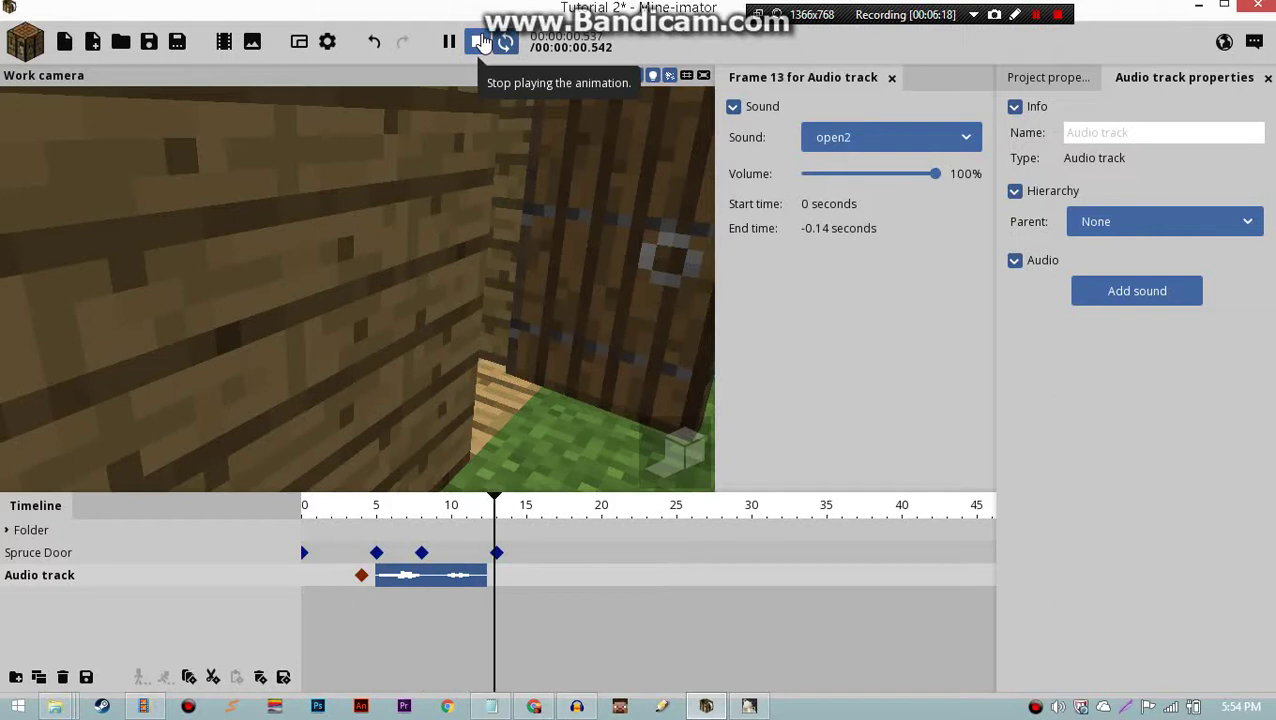
{"action": "left_click", "coordinate": [481, 40]}
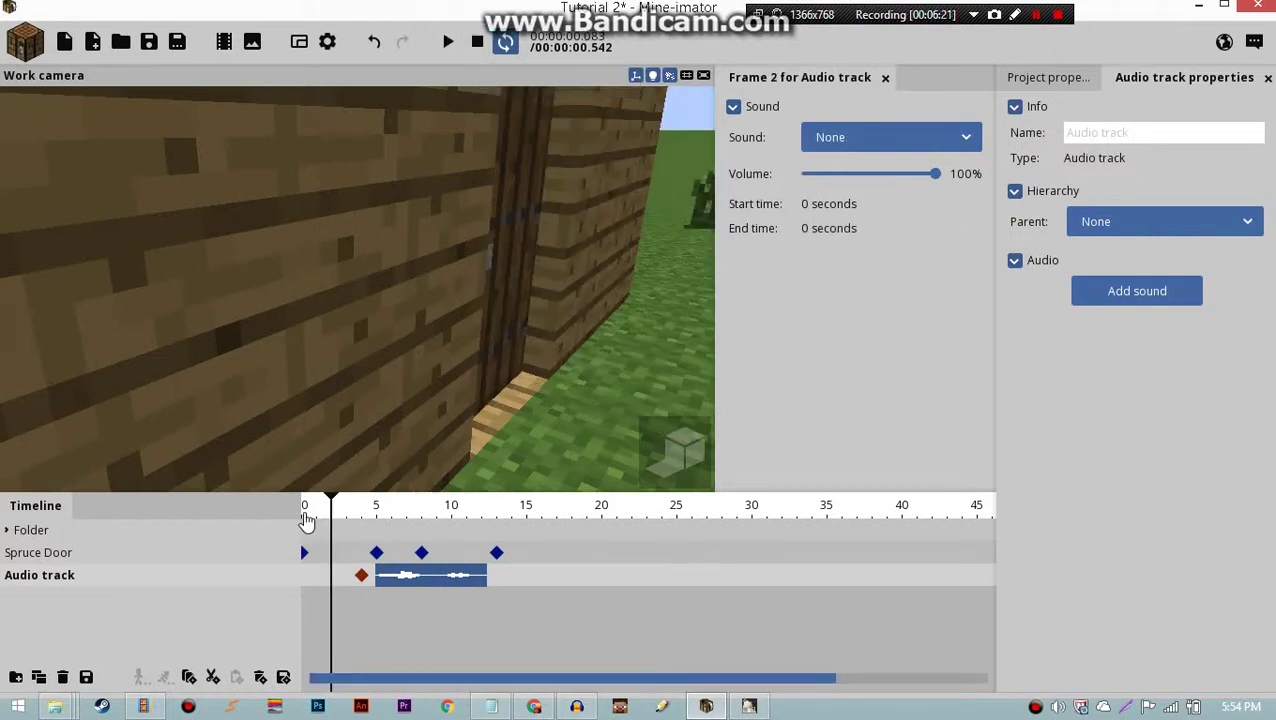
Scrub the door animation from frame 0 to frame 7 and select the Folder in the timeline.
{"action": "left_click_drag", "start_coordinate": [304, 515], "coordinate": [406, 536]}
{"action": "left_click", "coordinate": [416, 535]}
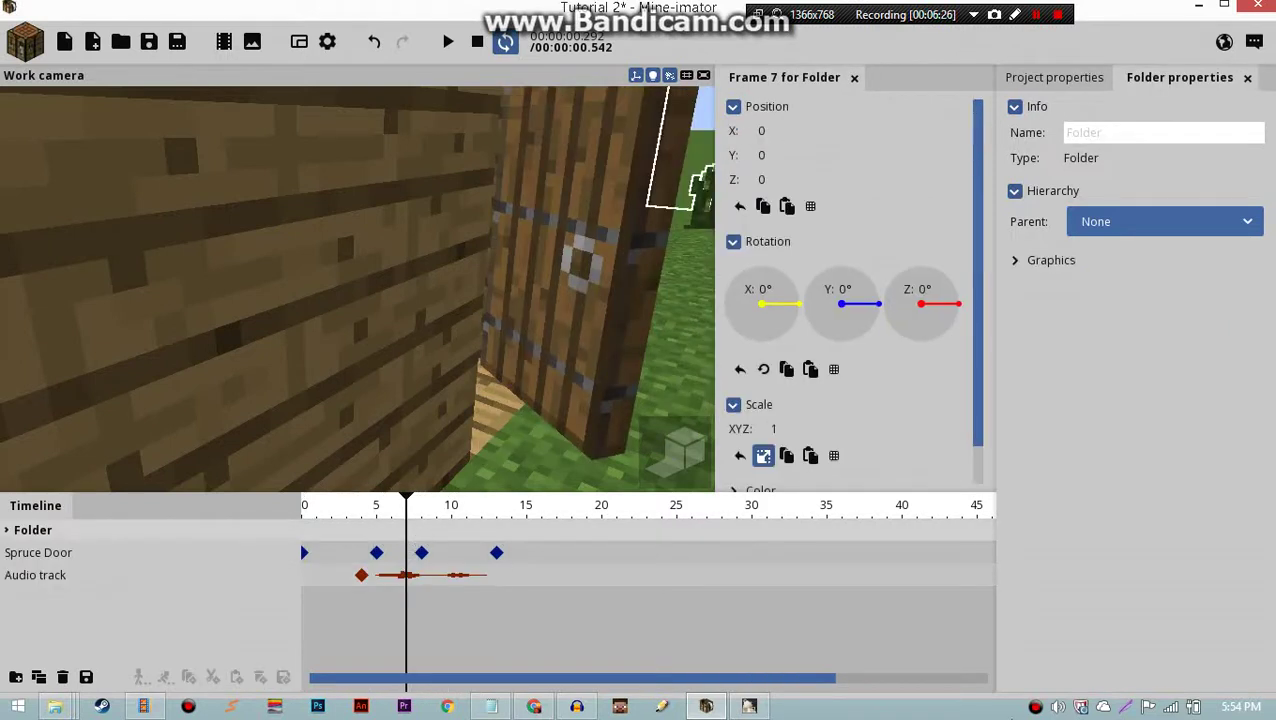